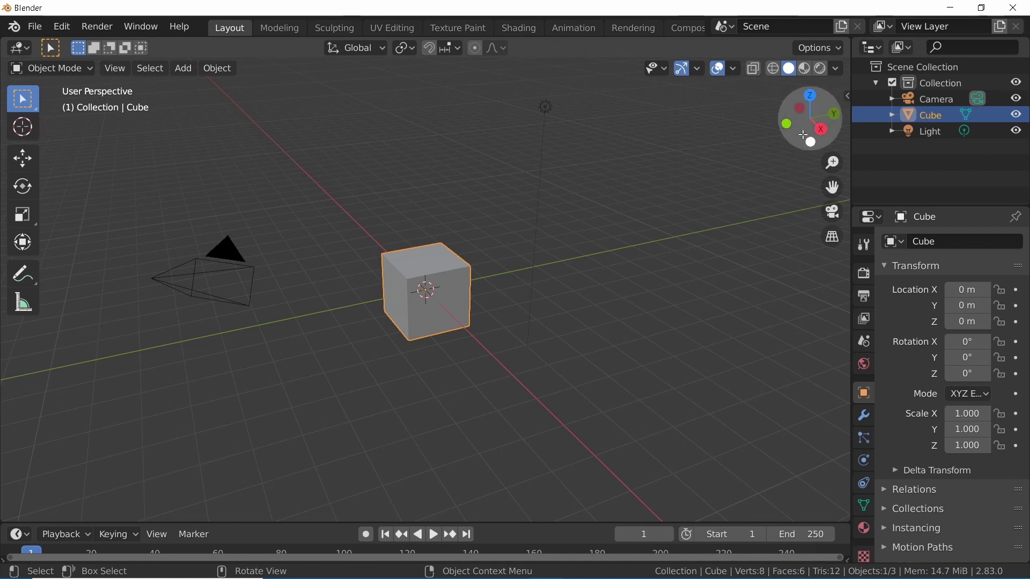
# Preview the default cube in rendered viewport shading, and return to solid shading
pyautogui.moveTo(800, 124)
pyautogui.mouseDown()
pyautogui.moveTo(643, 132)
pyautogui.moveTo(740, 129)
pyautogui.moveTo(798, 107)
pyautogui.mouseUp()
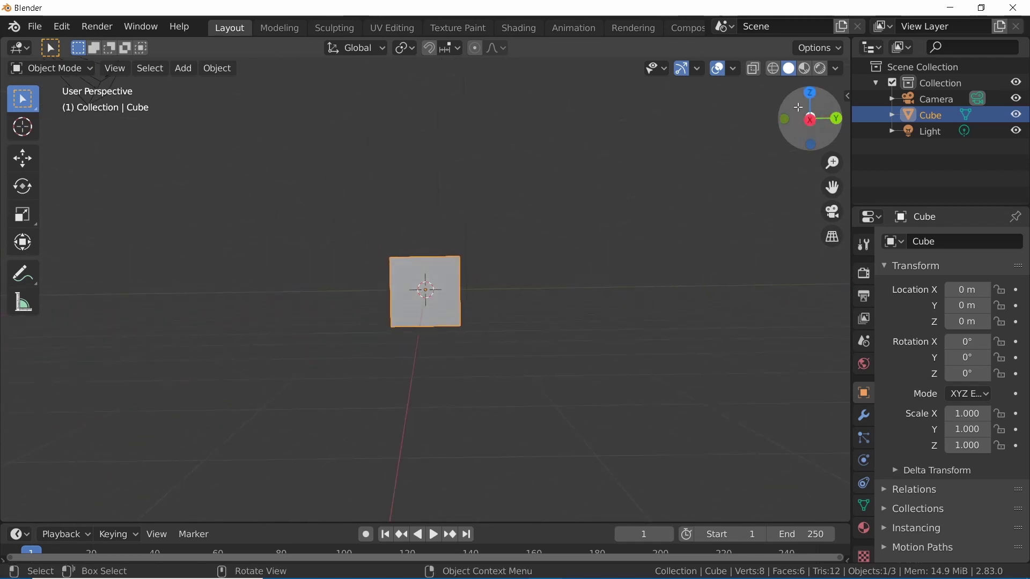
pyautogui.click(820, 68)
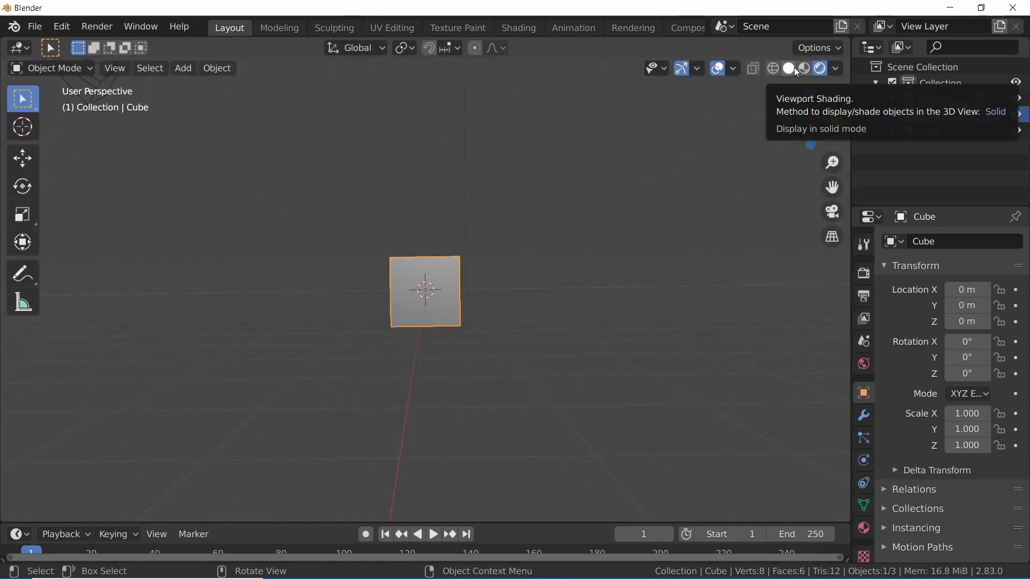
pyautogui.click(794, 66)
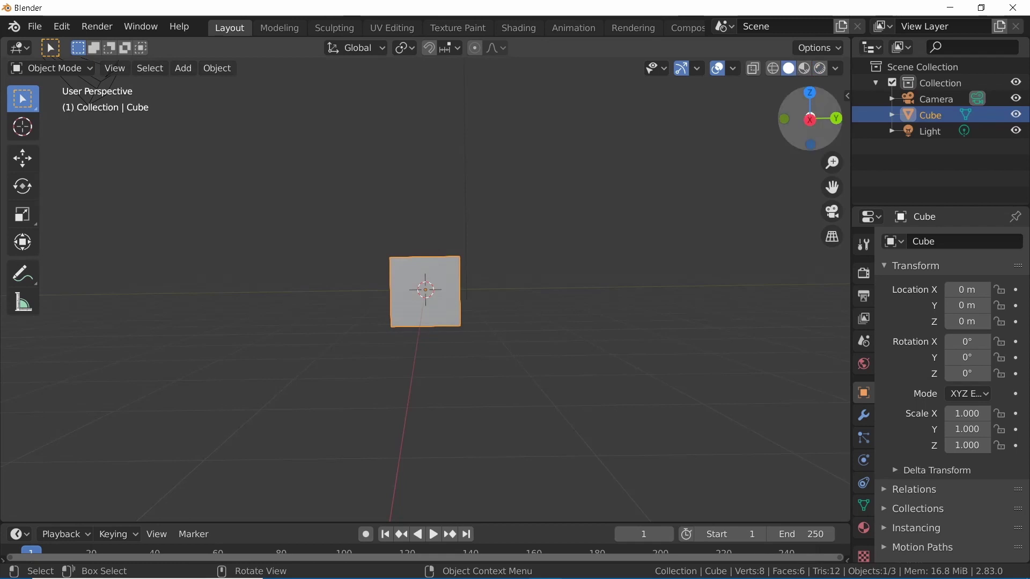
pyautogui.moveTo(807, 115)
pyautogui.mouseDown()
pyautogui.moveTo(794, 117)
pyautogui.moveTo(975, 132)
pyautogui.mouseUp()
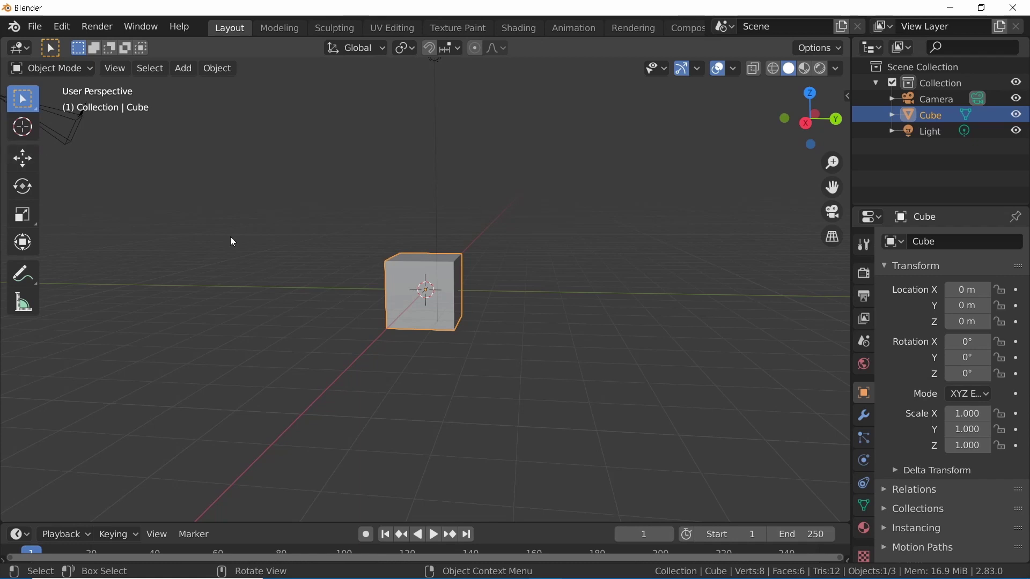
# Switch to the desktop, launch the NVIDIA Control Panel and show its Manage 3D settings page
pyautogui.press('super+d')
pyautogui.rightClick(590, 341)
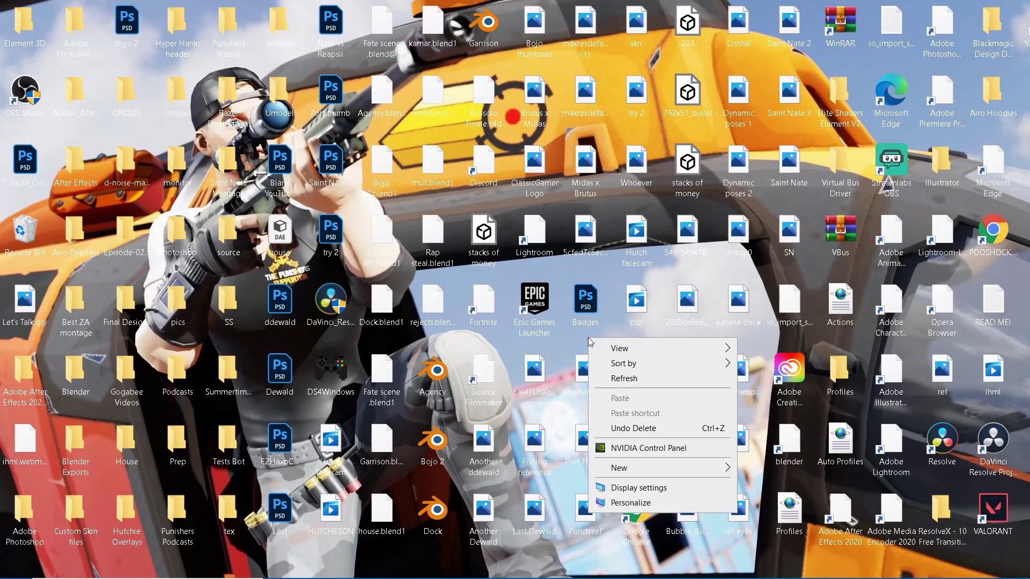
pyautogui.click(639, 449)
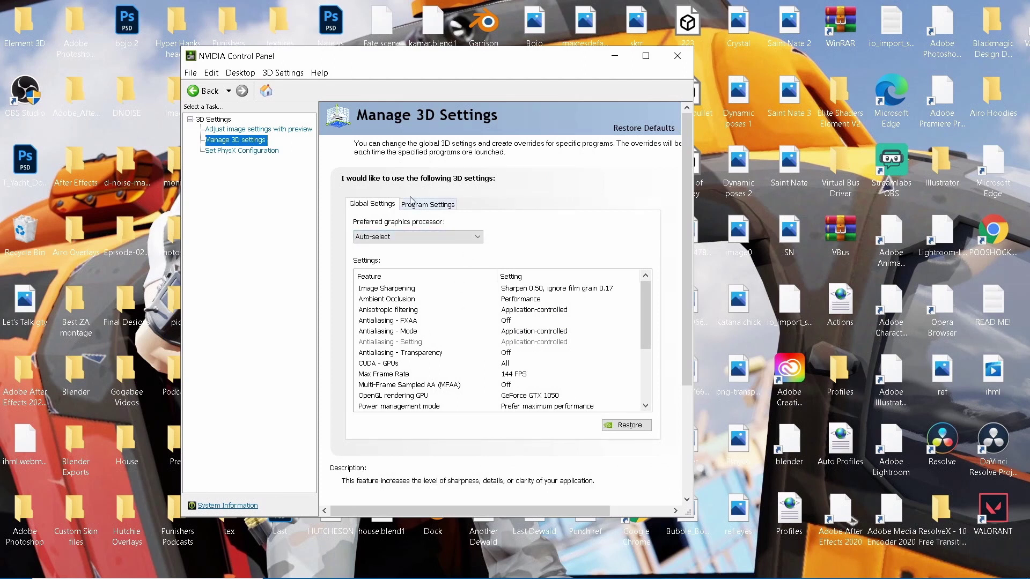
pyautogui.click(242, 151)
pyautogui.click(262, 131)
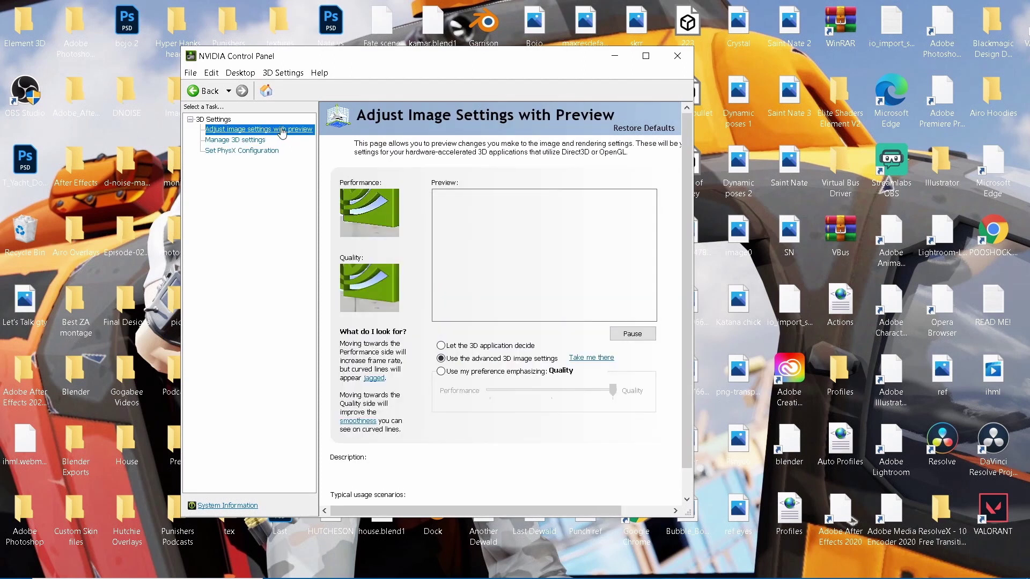
pyautogui.click(248, 140)
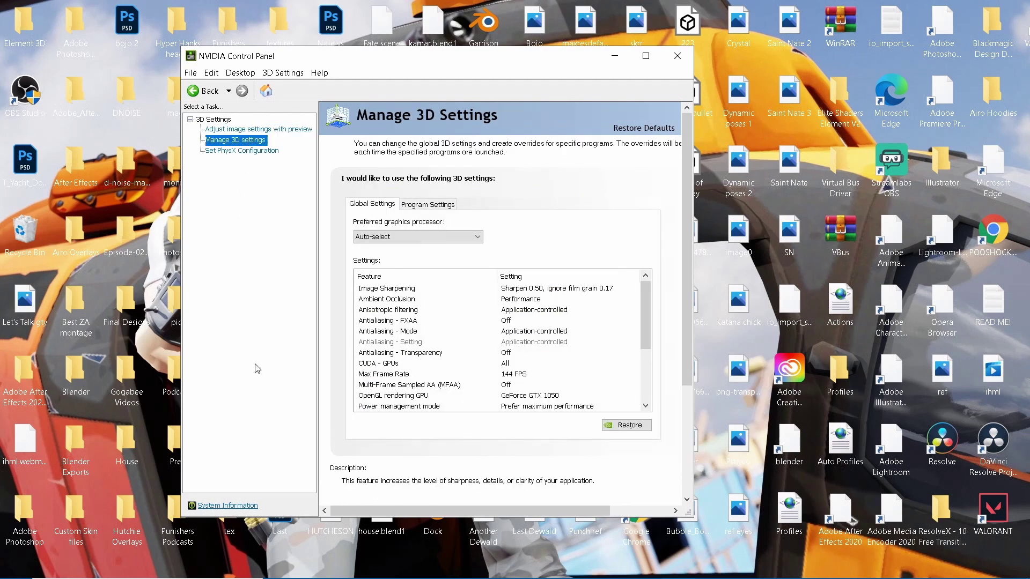
# Look through the global 3D settings and inspect the Image Sharpening options
pyautogui.scroll(-4, 483, 365)
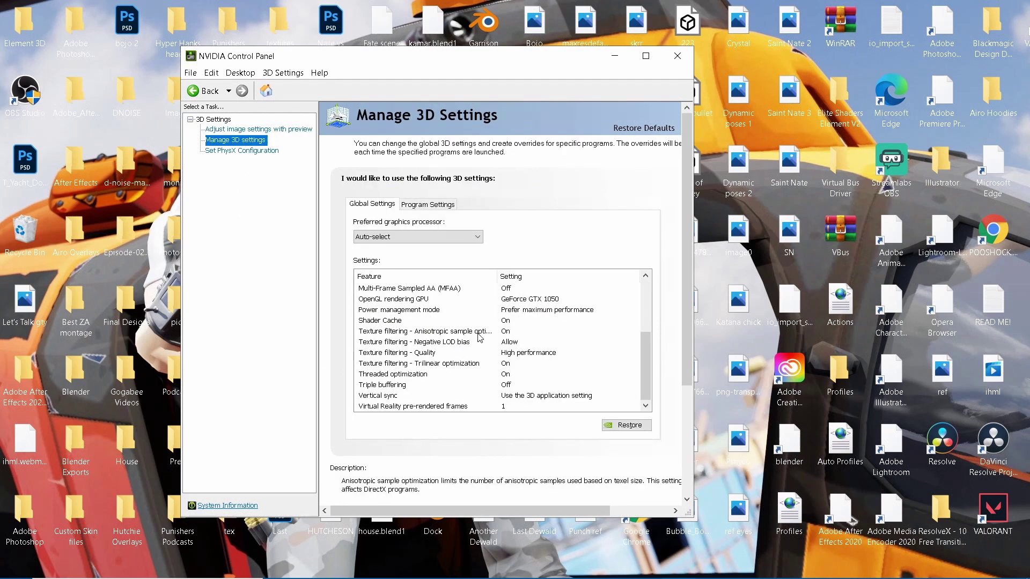
pyautogui.scroll(4, 480, 370)
pyautogui.scroll(-1, 475, 377)
pyautogui.scroll(1, 474, 379)
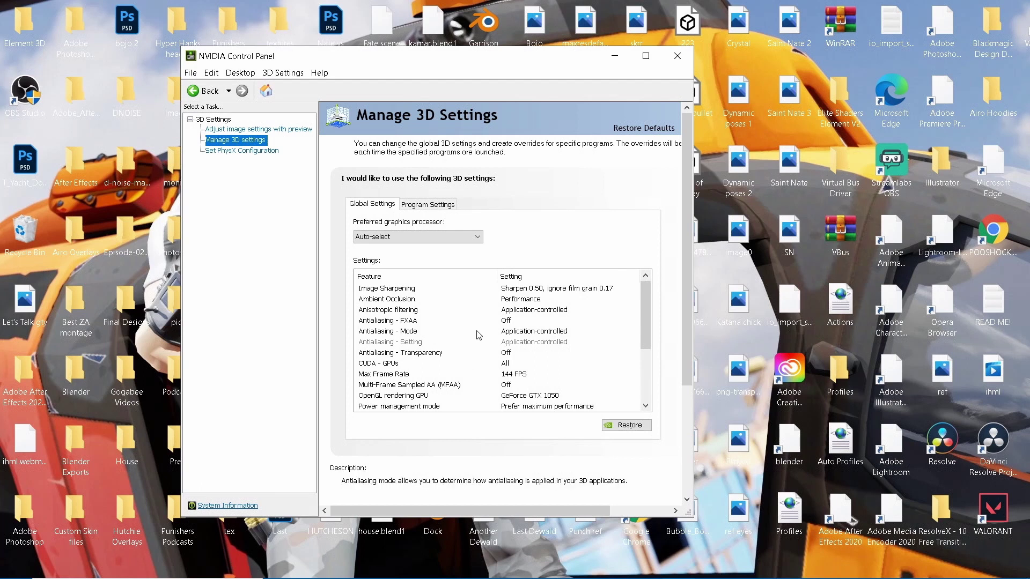
pyautogui.scroll(-3, 511, 343)
pyautogui.scroll(3, 511, 346)
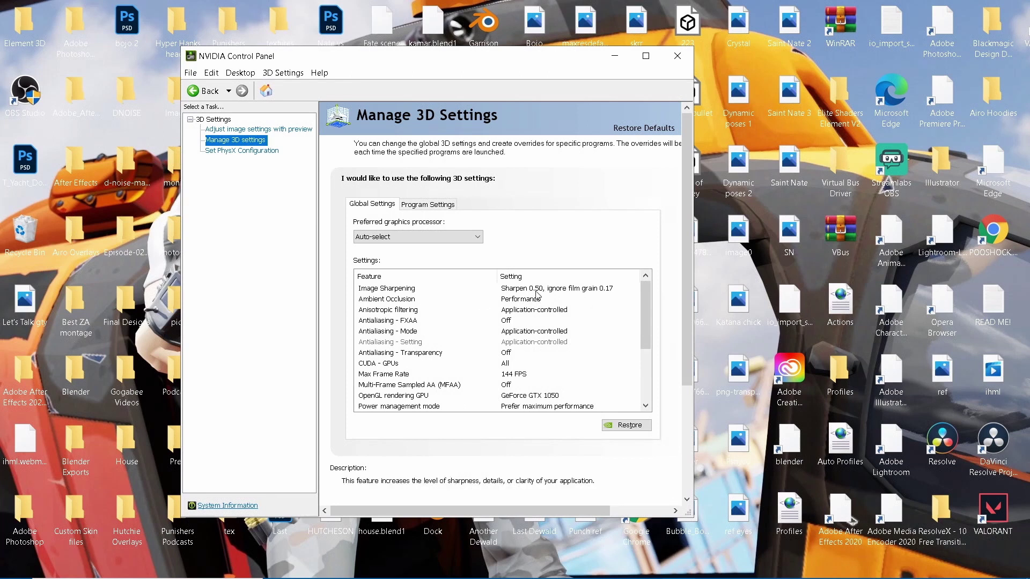
pyautogui.click(538, 294)
pyautogui.click(540, 295)
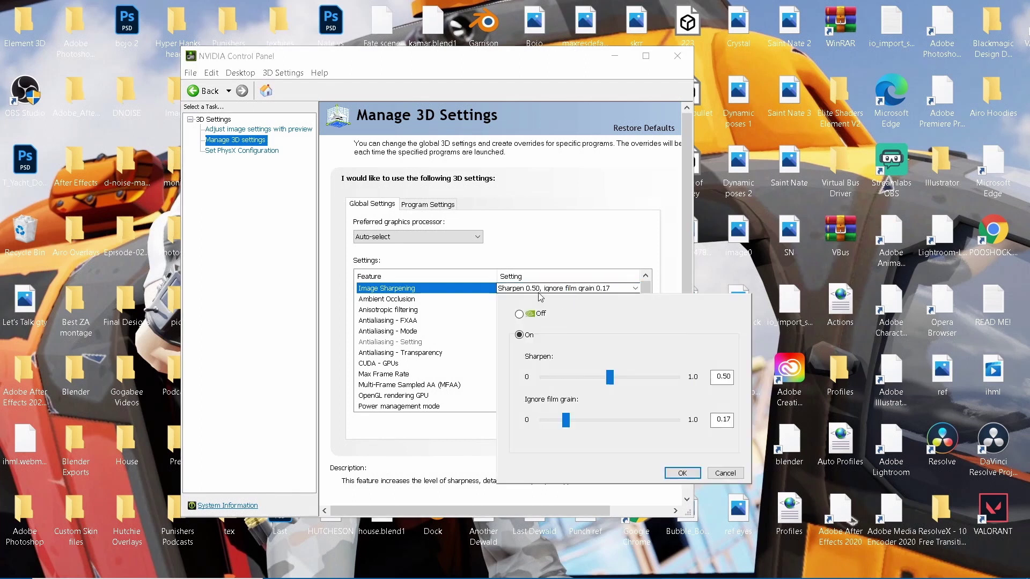
pyautogui.click(442, 299)
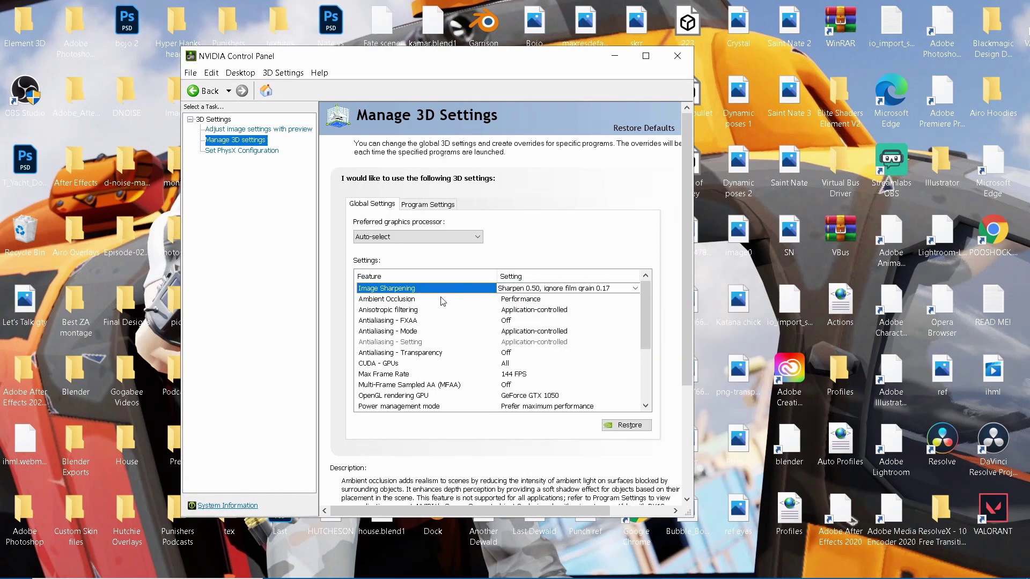
# Inspect the available options for Ambient Occlusion and the Anisotropic filtering setting without changing them
pyautogui.click(519, 301)
pyautogui.click(519, 300)
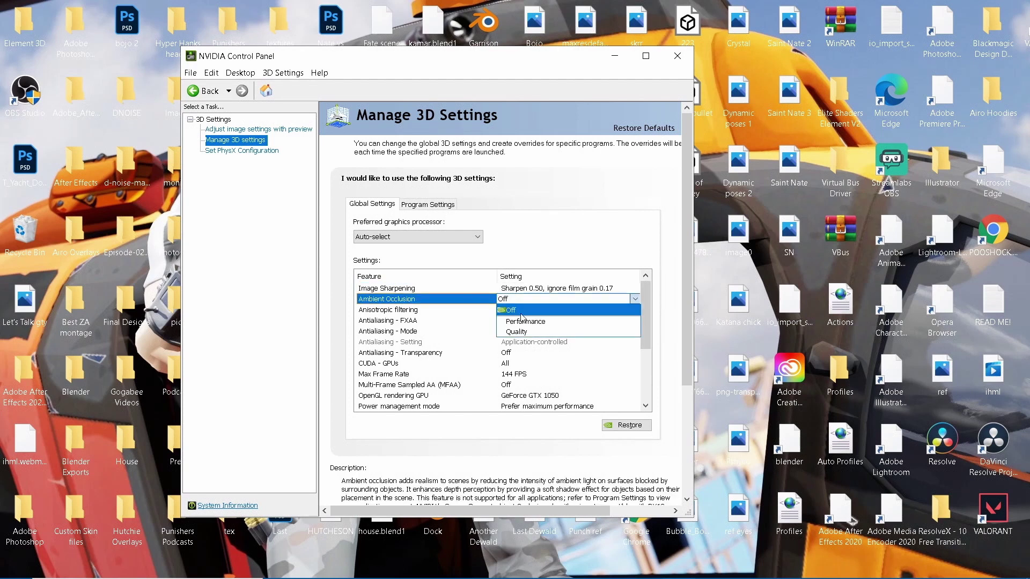
pyautogui.click(449, 312)
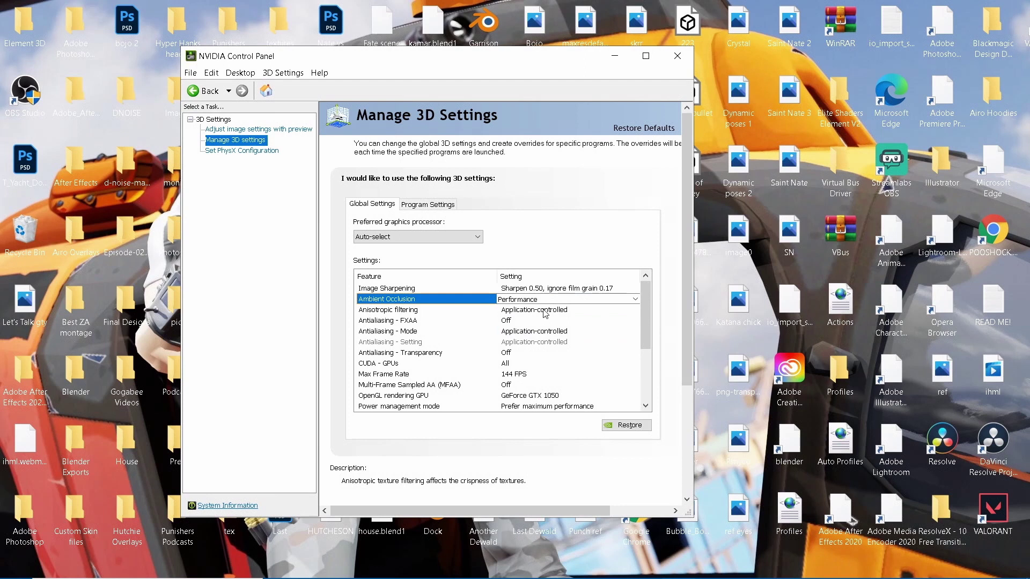
pyautogui.click(508, 314)
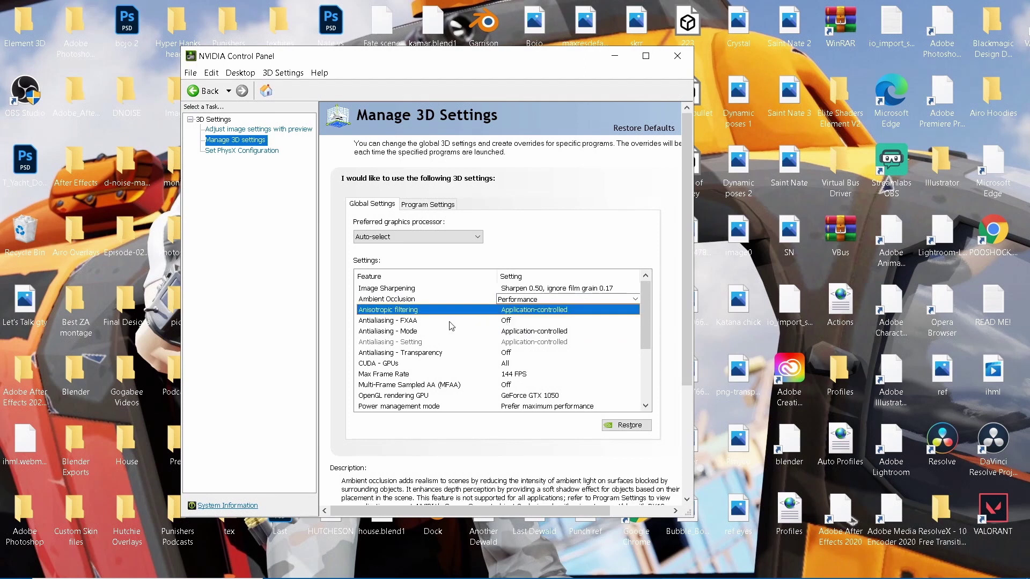
pyautogui.click(409, 329)
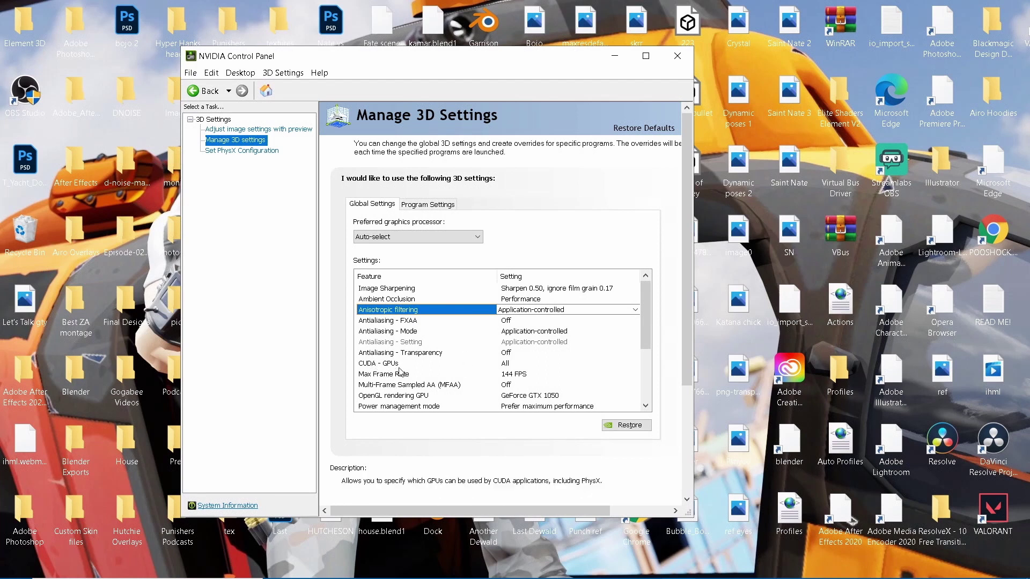
# Check which graphics card is selected for OpenGL rendering in the global 3D settings
pyautogui.scroll(-3, 483, 385)
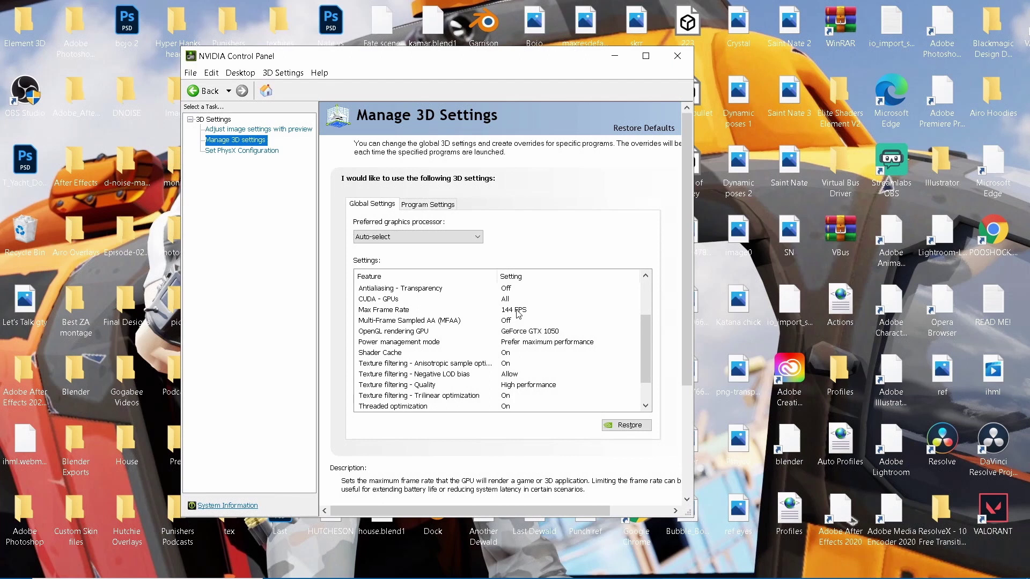
pyautogui.scroll(-1, 518, 314)
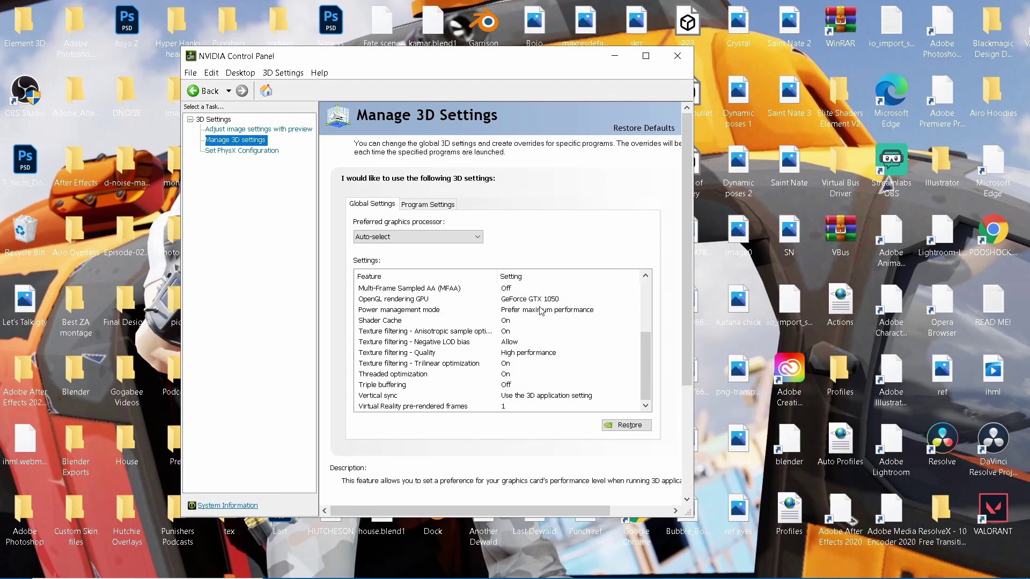
pyautogui.click(544, 304)
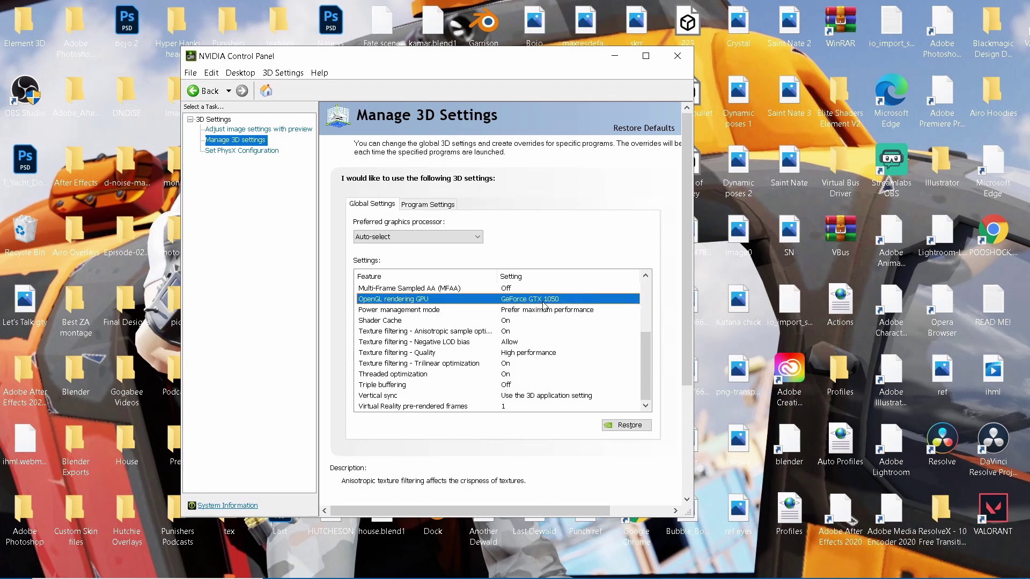
pyautogui.click(546, 301)
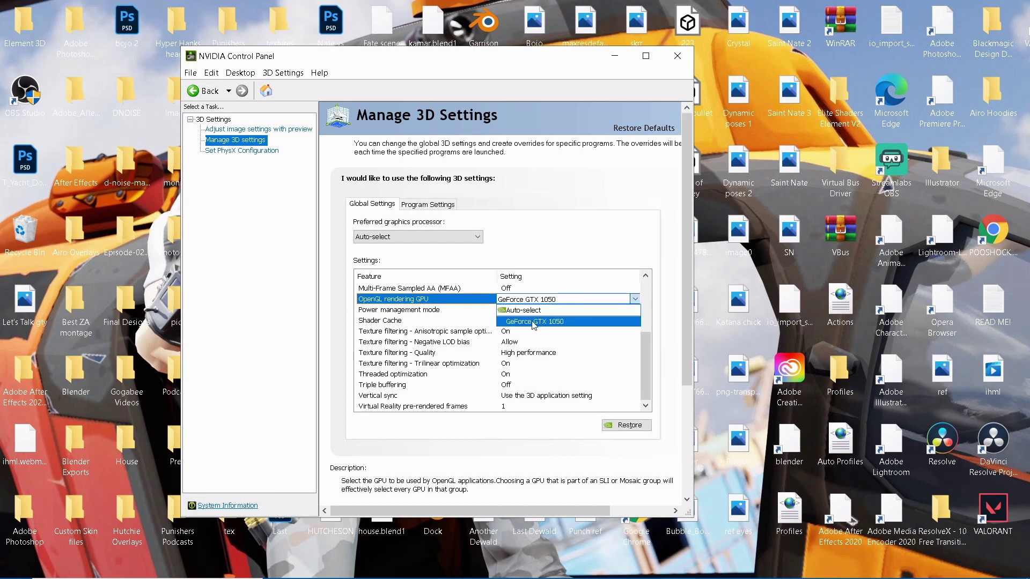
pyautogui.click(430, 312)
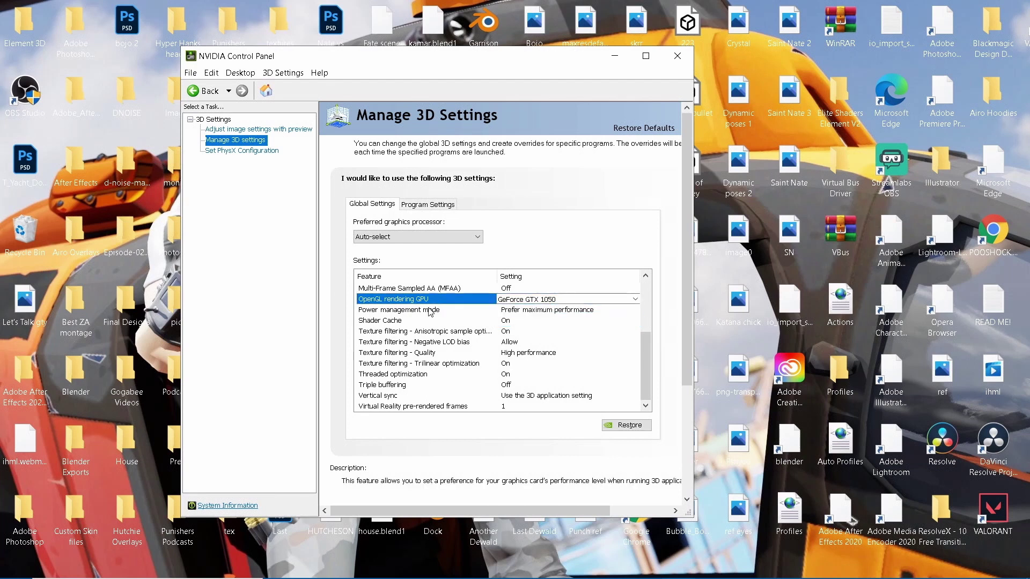
# Set the power management mode to Prefer maximum performance
pyautogui.click(499, 313)
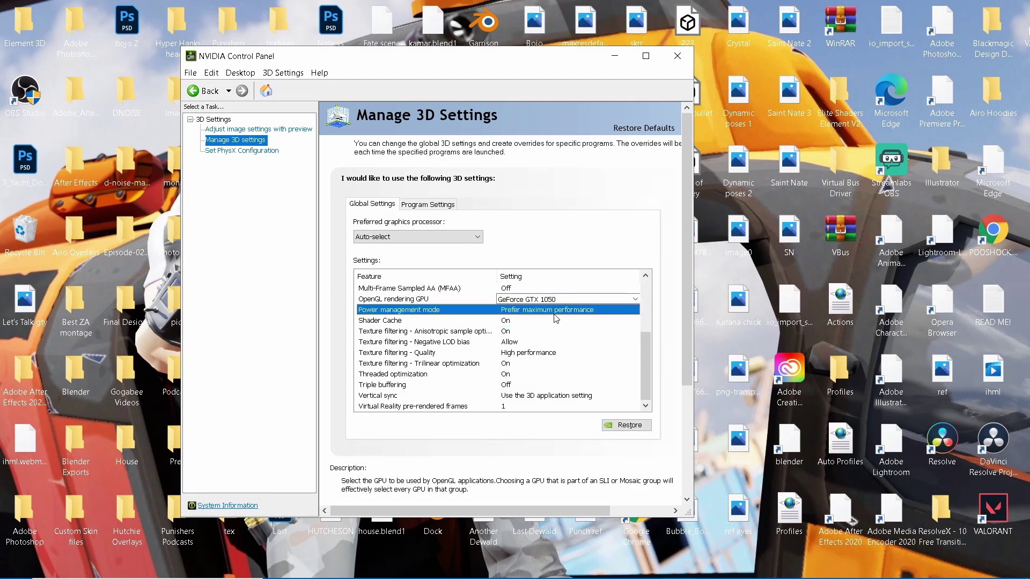
pyautogui.click(558, 311)
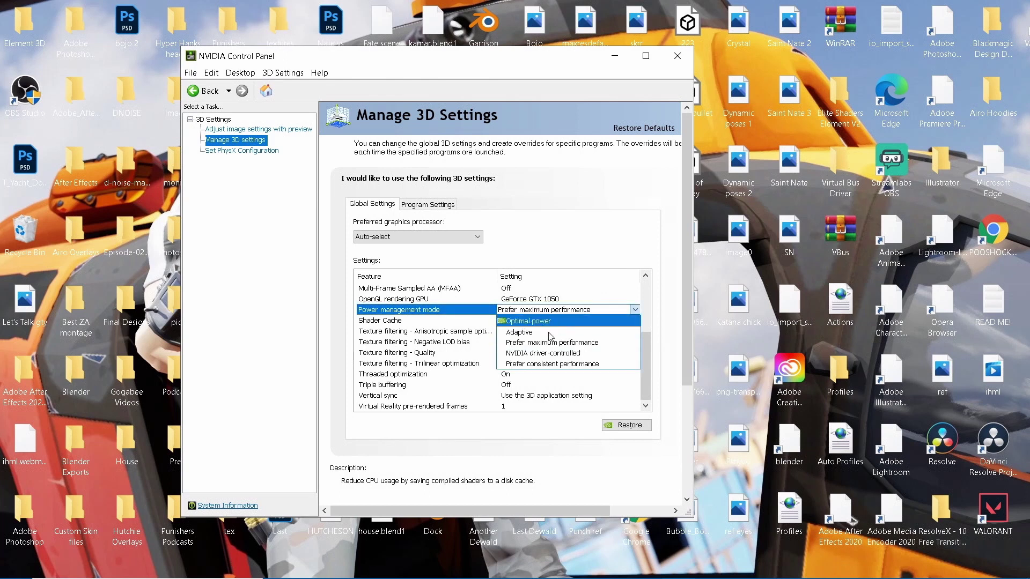
pyautogui.click(548, 345)
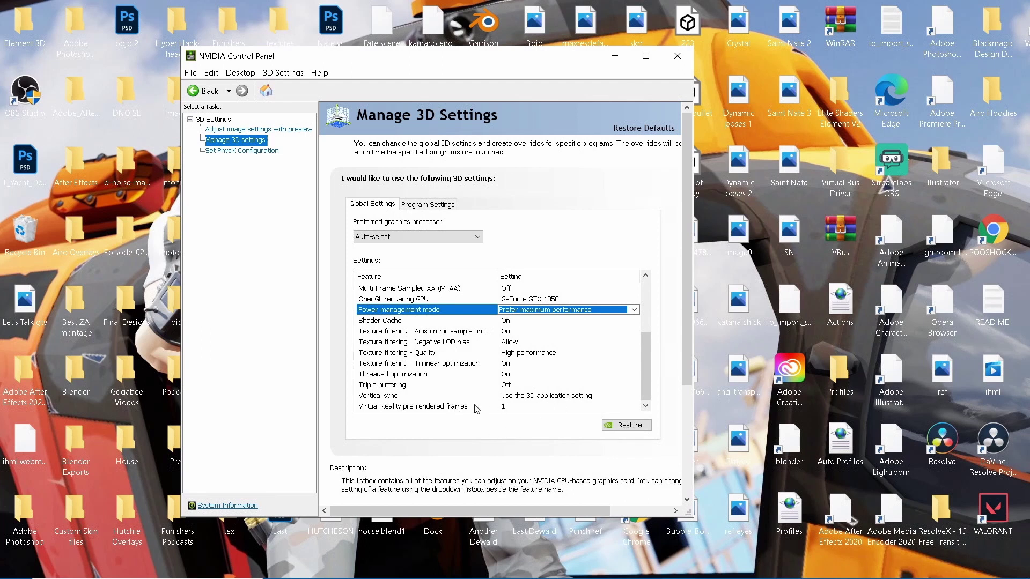
# Review the complete list of global 3D settings once more
pyautogui.scroll(3, 476, 409)
pyautogui.scroll(-3, 476, 409)
pyautogui.scroll(3, 477, 407)
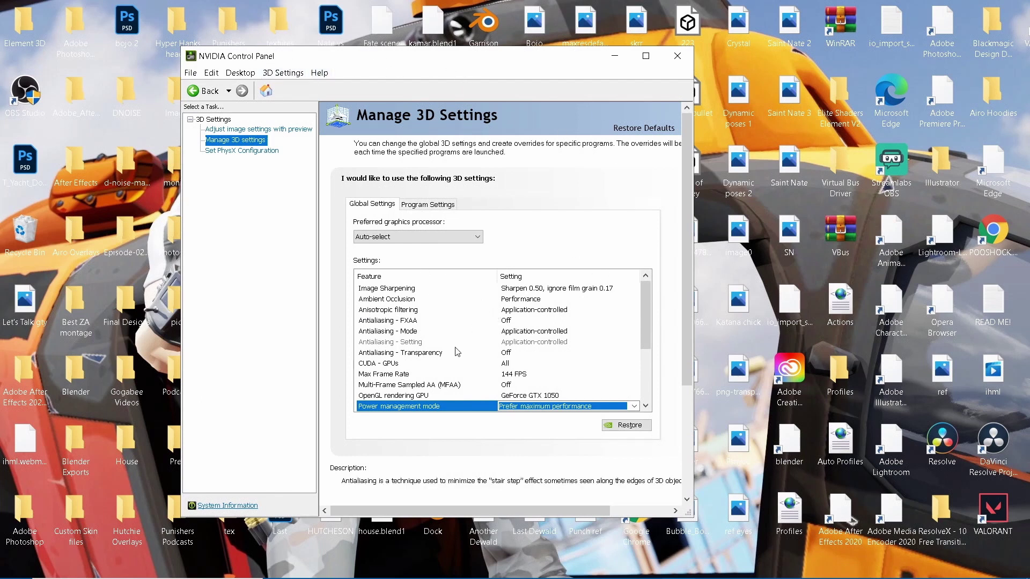
pyautogui.scroll(-3, 452, 356)
pyautogui.scroll(3, 451, 360)
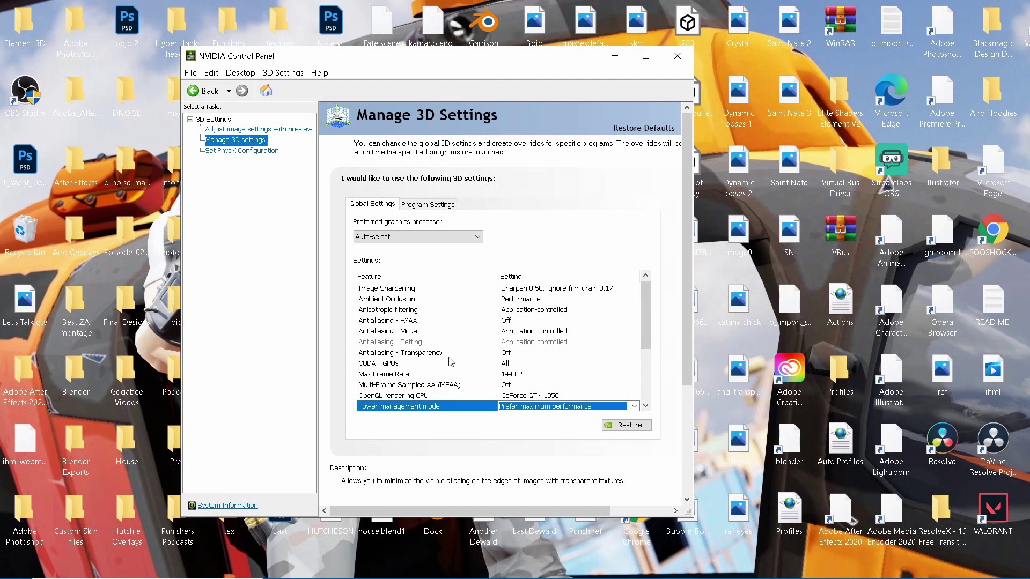
pyautogui.scroll(-2, 451, 361)
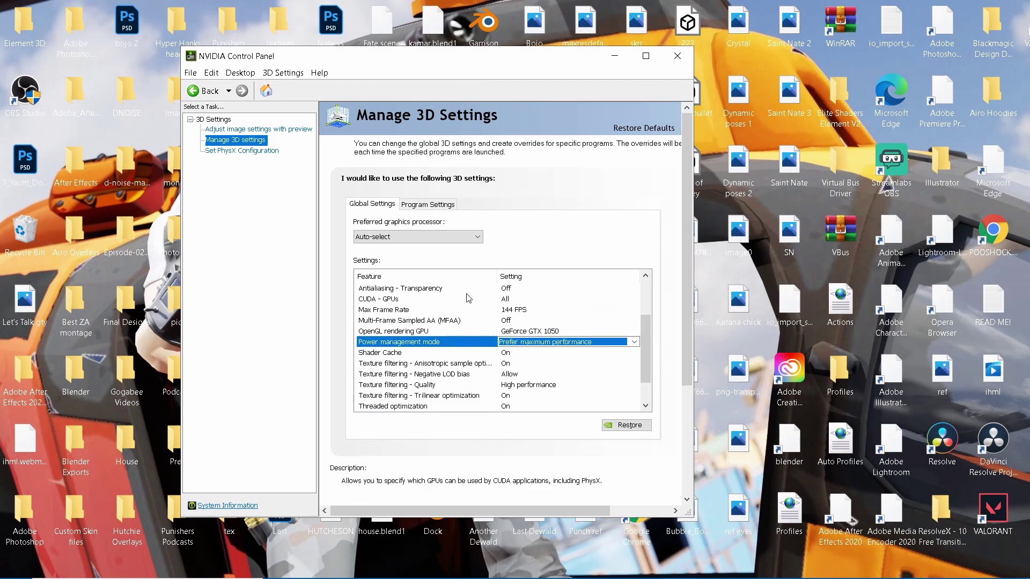
pyautogui.scroll(-1, 470, 301)
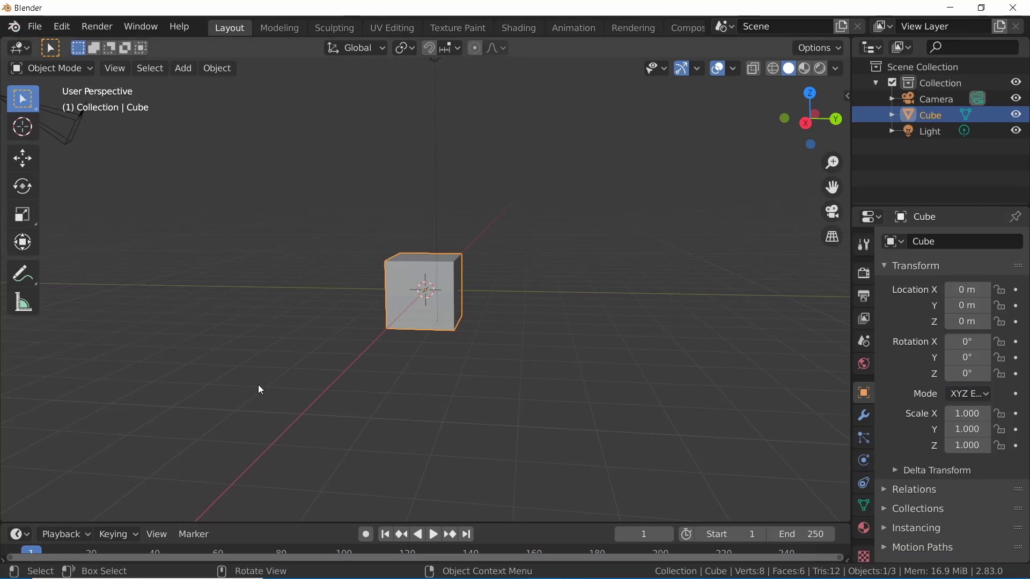
# Switch back to Blender, open the system preferences and set the Cycles render devices to CUDA
pyautogui.moveTo(787, 118); pyautogui.dragTo(509, 166)
pyautogui.click(509, 165)
pyautogui.click(63, 27)
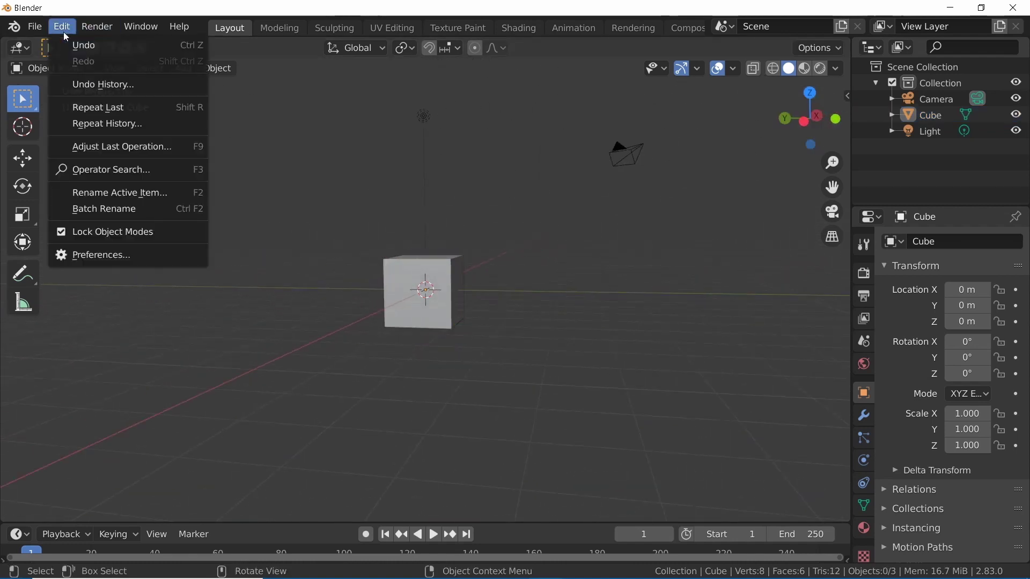
pyautogui.click(135, 255)
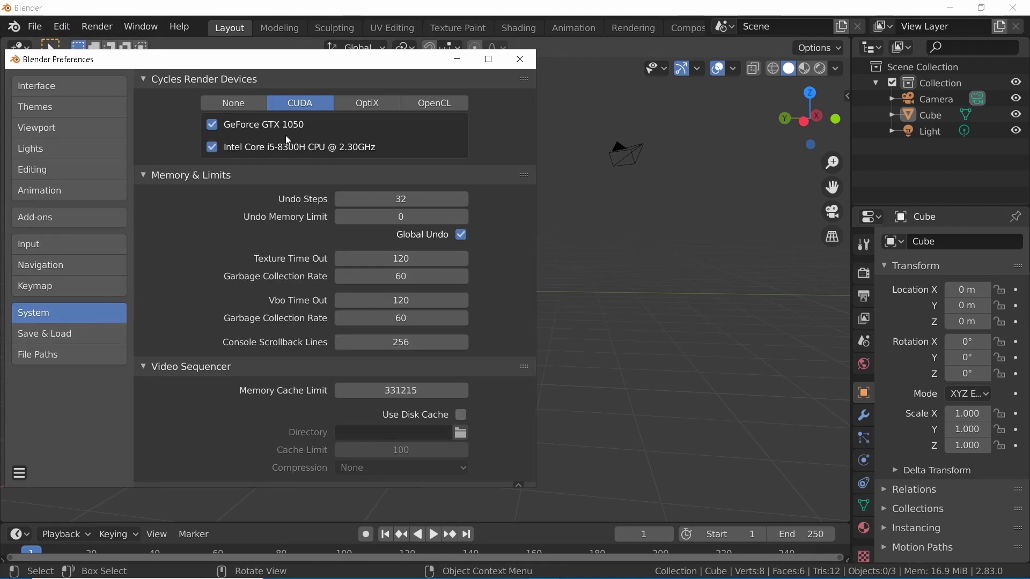
pyautogui.click(256, 105)
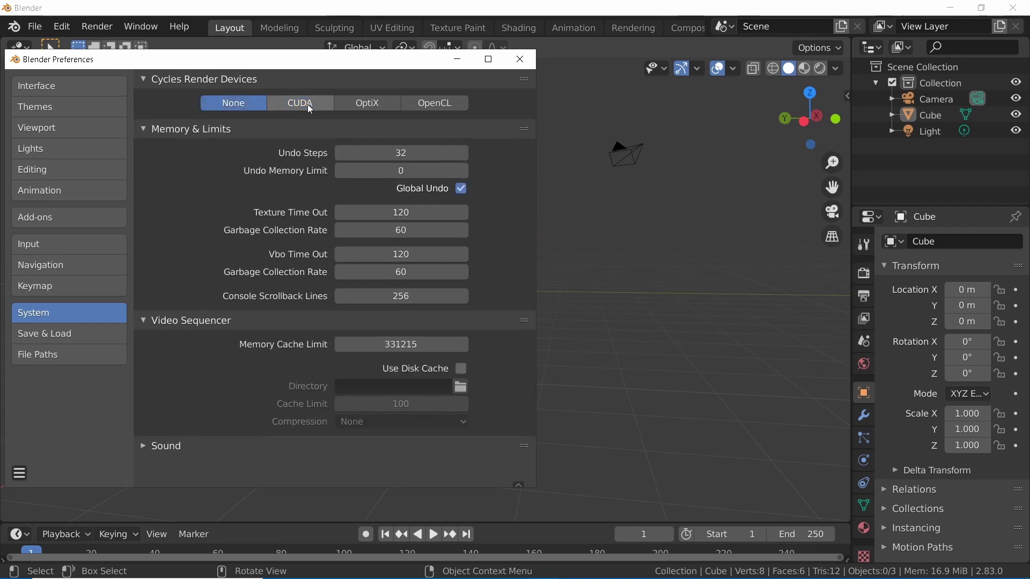
pyautogui.click(304, 107)
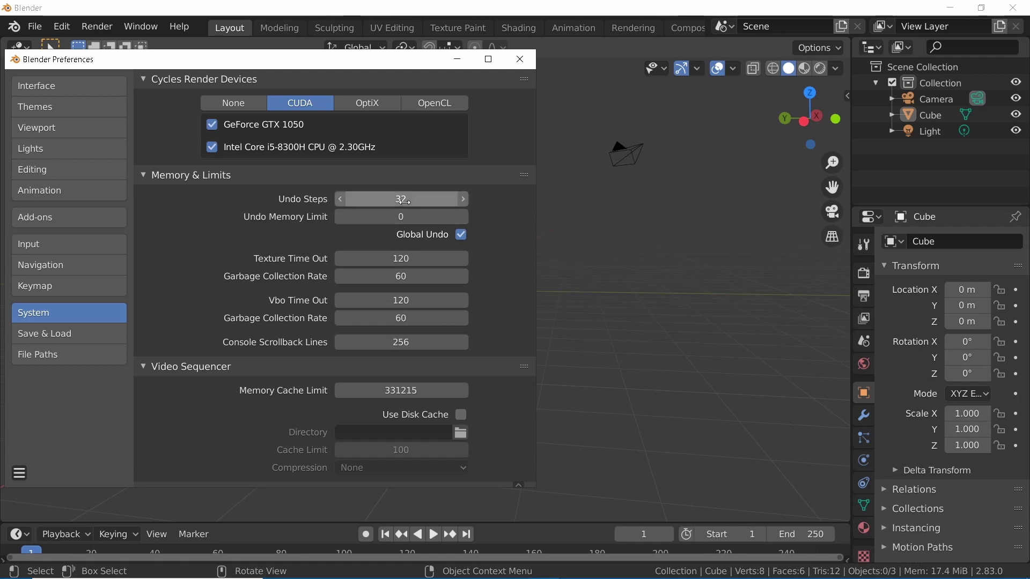
# Try an undo step limit of 256 in the memory settings, and set it back to 32
pyautogui.moveTo(404, 200); pyautogui.dragTo(643, 200)
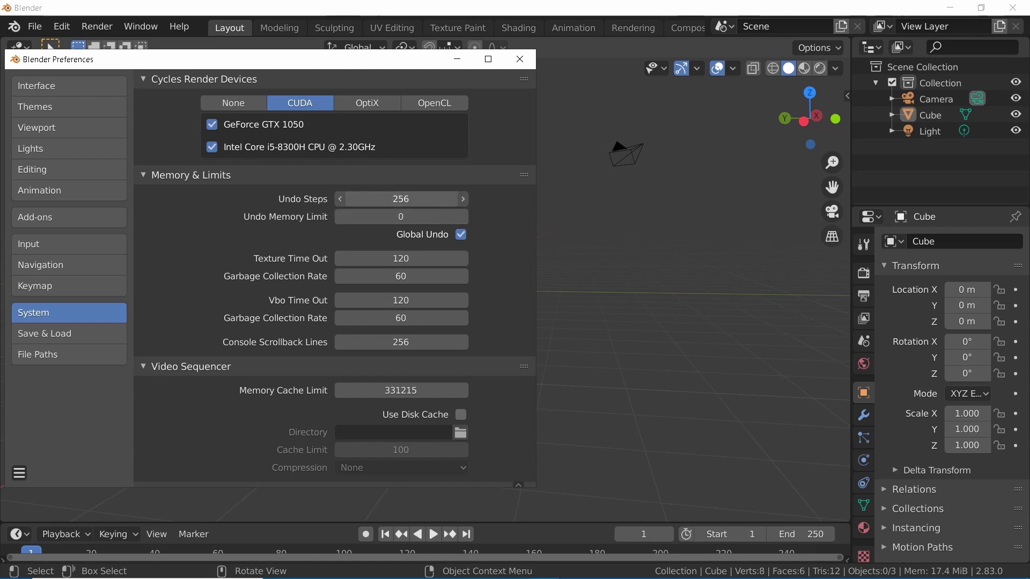
pyautogui.click(395, 201)
pyautogui.write('32')
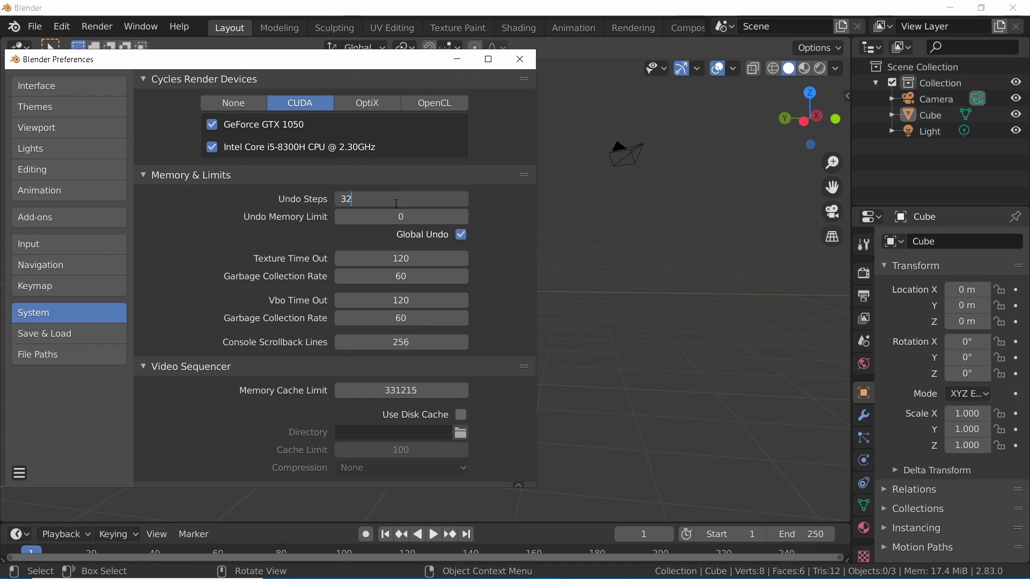
pyautogui.press('Return')
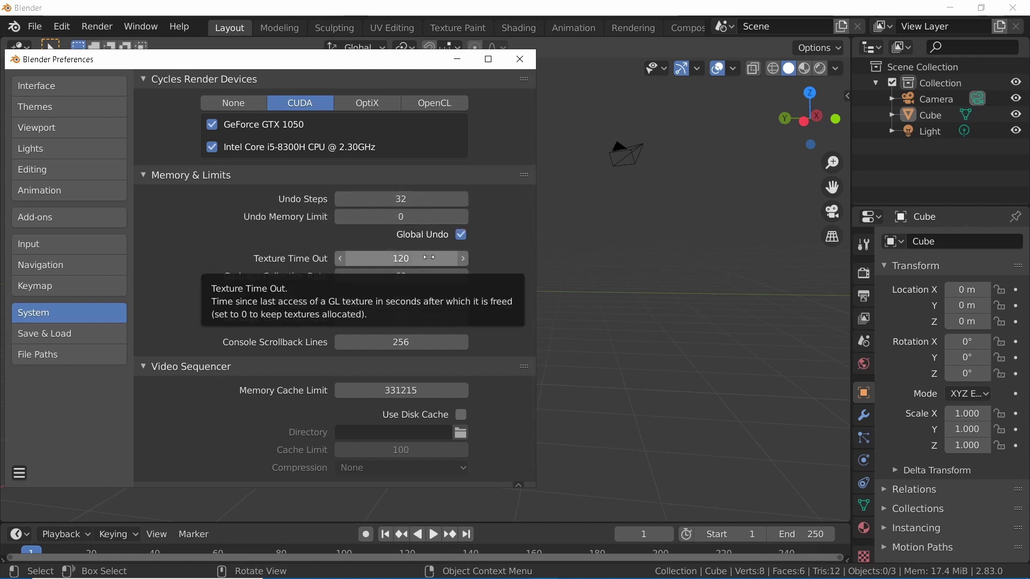
pyautogui.scroll(-1, 487, 407)
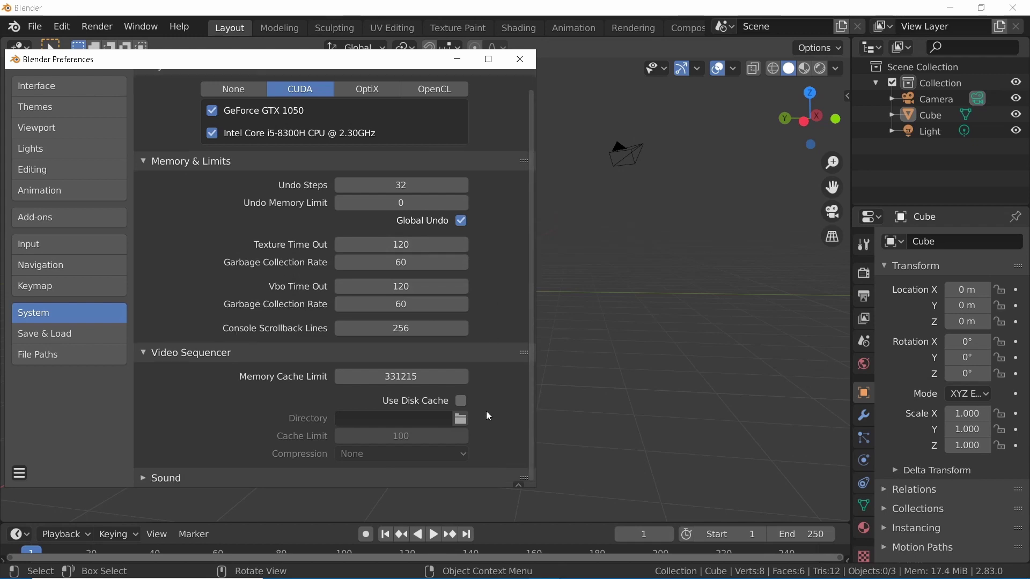
pyautogui.scroll(1, 488, 416)
pyautogui.scroll(-1, 486, 416)
pyautogui.scroll(1, 497, 417)
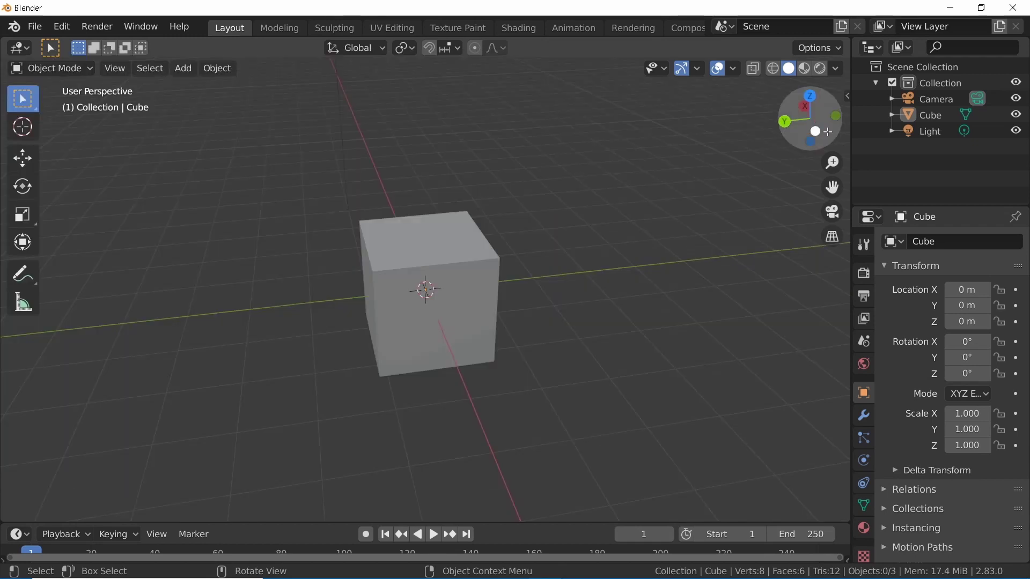
# Delete the Modeling workspace
pyautogui.moveTo(810, 118); pyautogui.dragTo(738, 165)
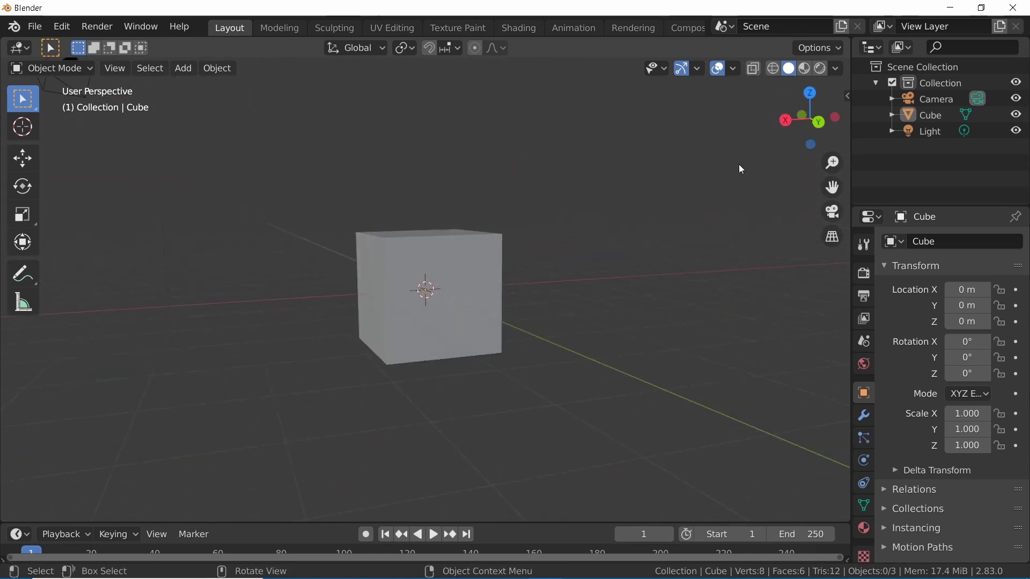
pyautogui.scroll(-6, 482, 270)
pyautogui.scroll(3, 485, 268)
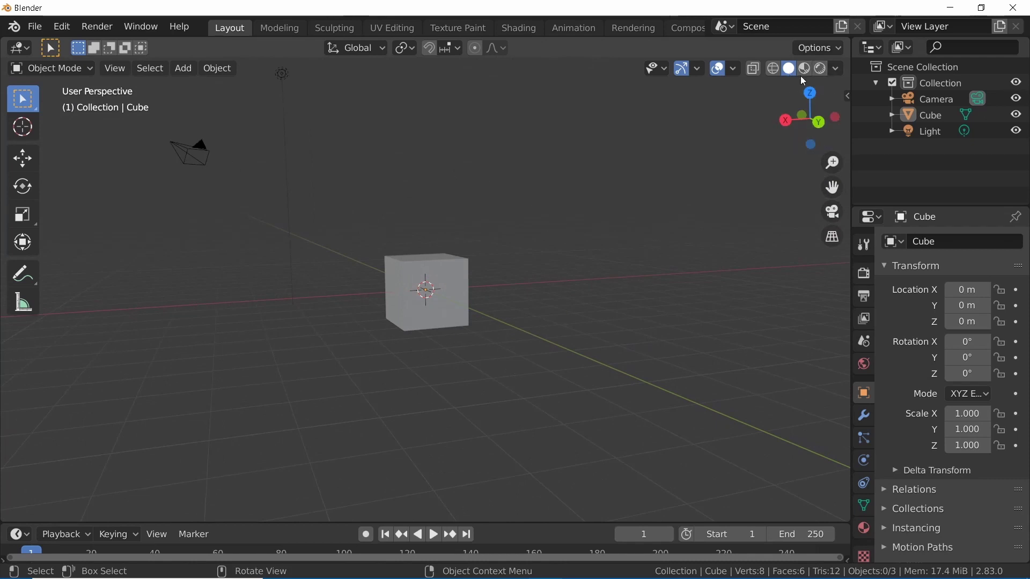
pyautogui.rightClick(283, 33)
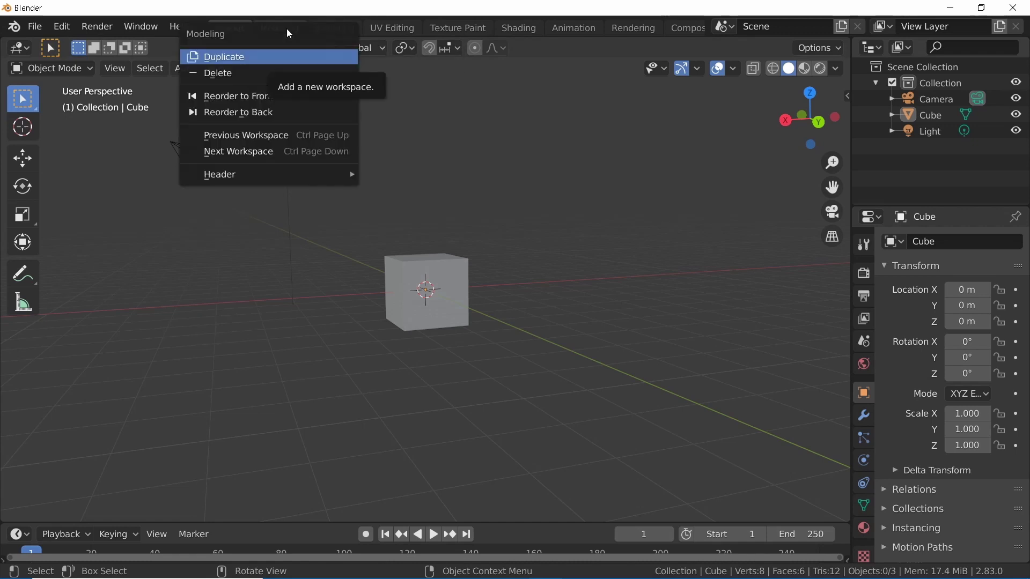
pyautogui.click(247, 72)
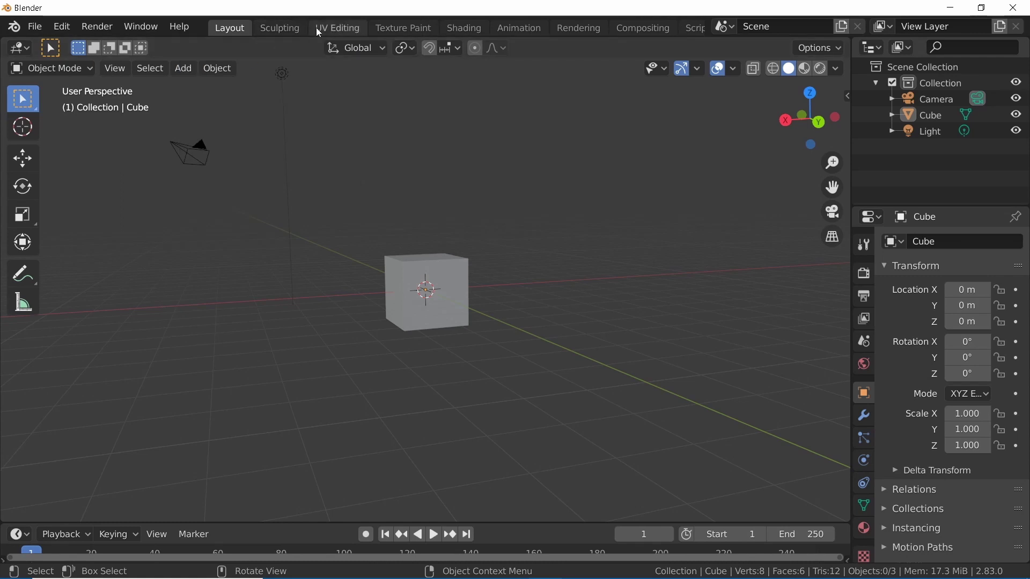
# Move the cube upward along the Z axis to a height of about 1.016 m
pyautogui.moveTo(813, 121); pyautogui.dragTo(803, 145)
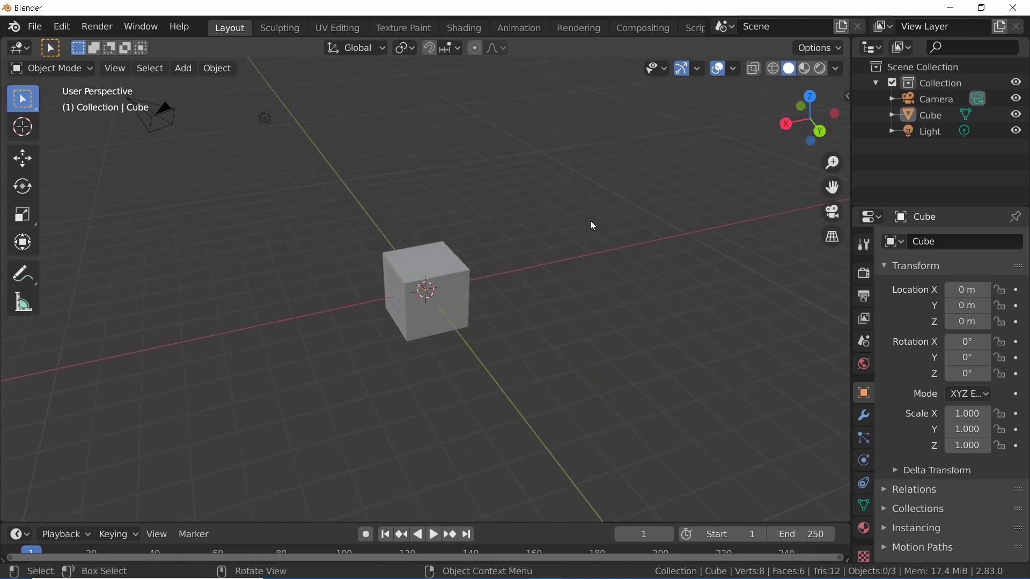
pyautogui.scroll(-3, 462, 287)
pyautogui.scroll(5, 462, 284)
pyautogui.moveTo(352, 192); pyautogui.dragTo(526, 300)
pyautogui.click(22, 158)
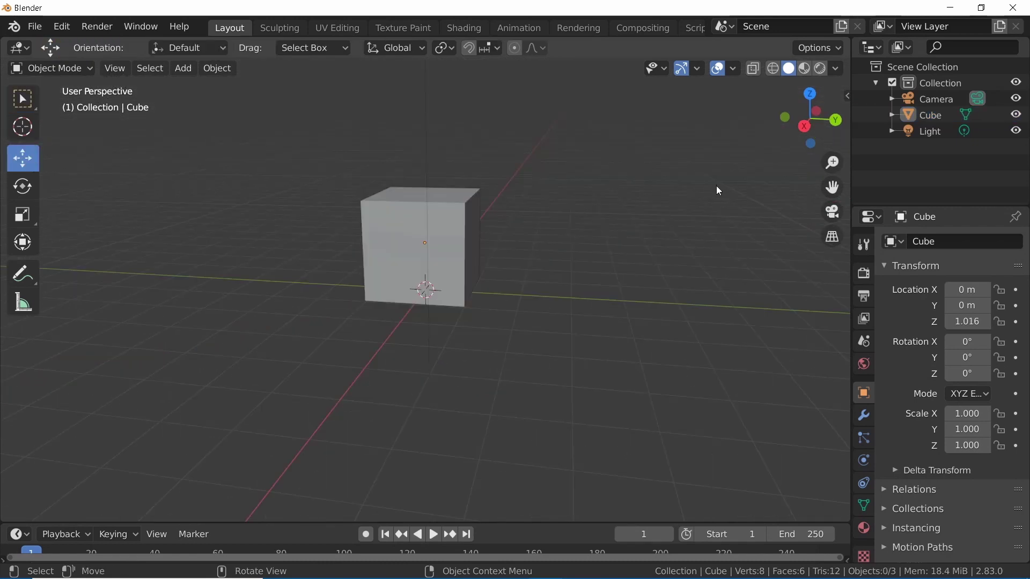
# Switch to the Notepad notes and highlight the line "Light bounces"
pyautogui.moveTo(646, 571)
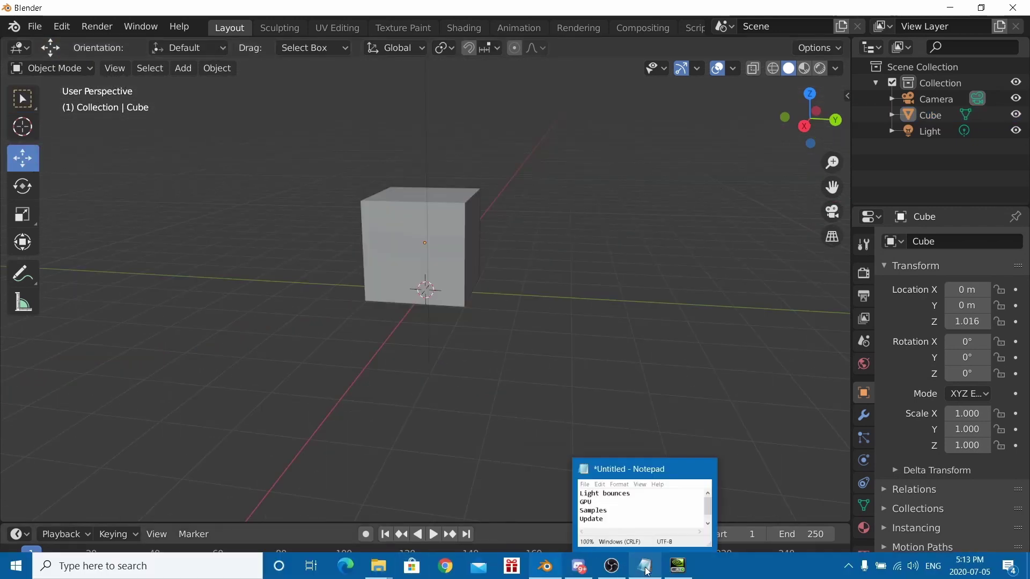
pyautogui.click(622, 504)
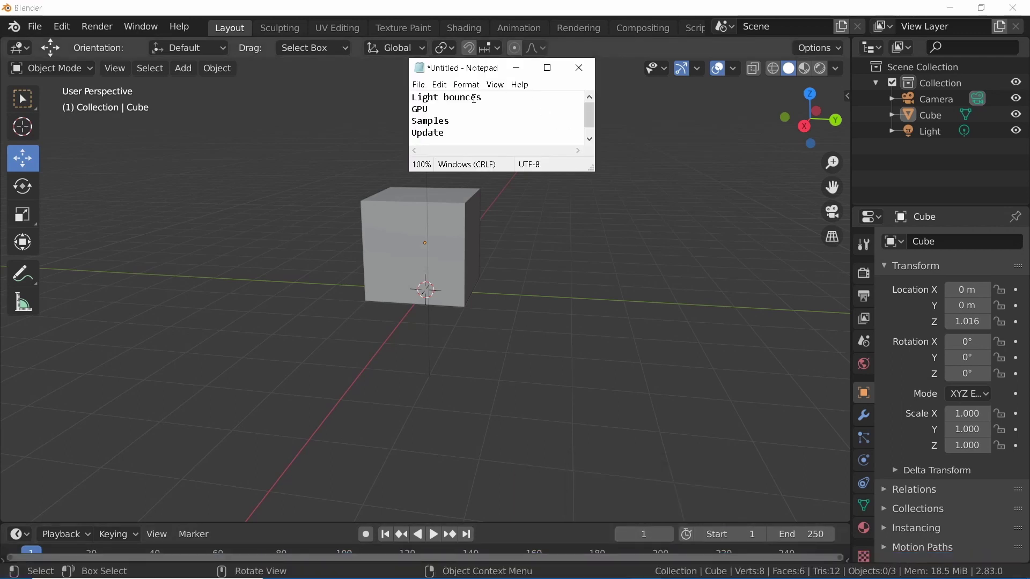
pyautogui.moveTo(488, 99); pyautogui.dragTo(411, 97)
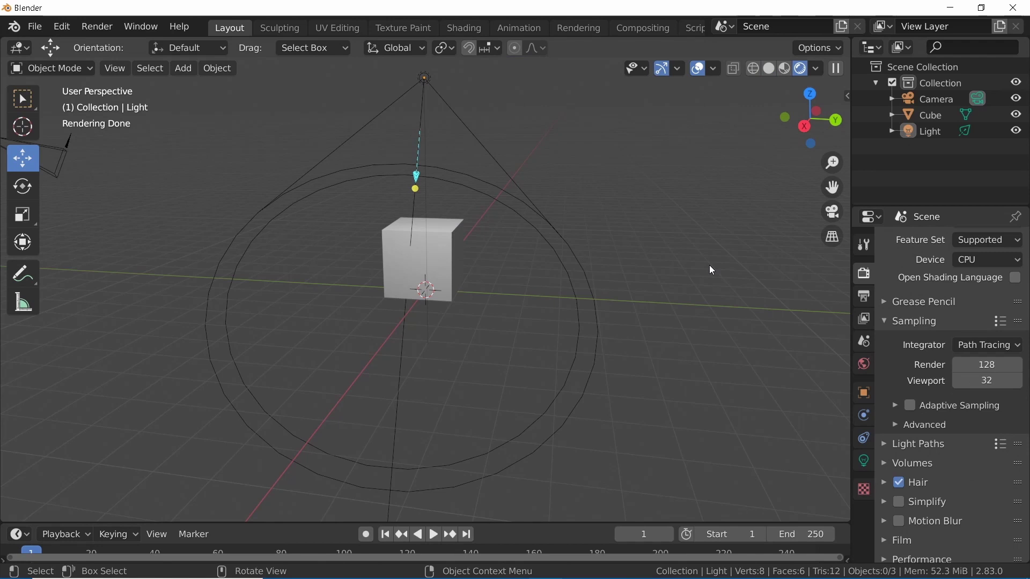
# Expand the Light Paths section of the Cycles render settings to show the Max Bounces values
pyautogui.moveTo(798, 113); pyautogui.dragTo(842, 97)
pyautogui.scroll(-4, 633, 269)
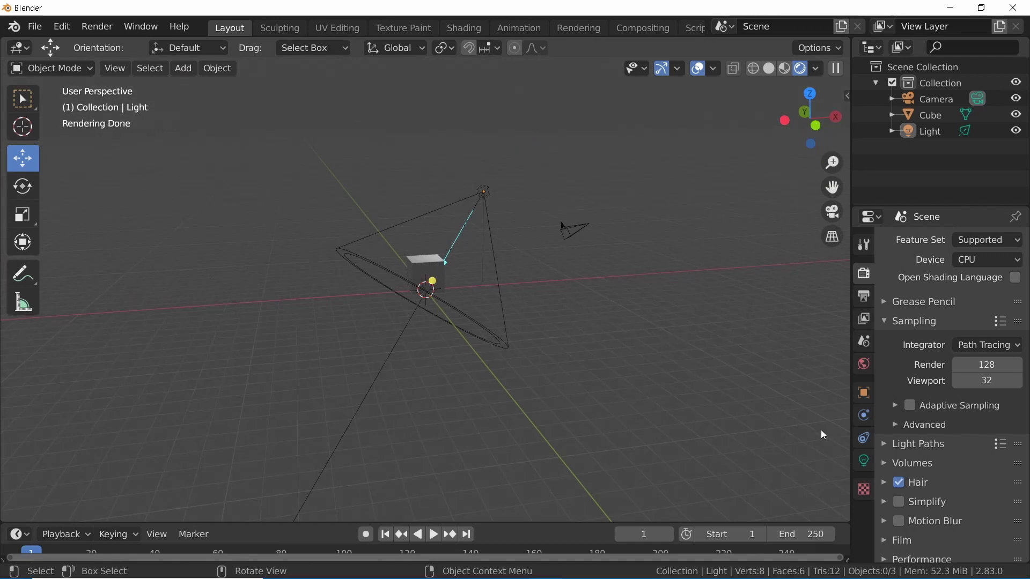
pyautogui.scroll(2, 996, 310)
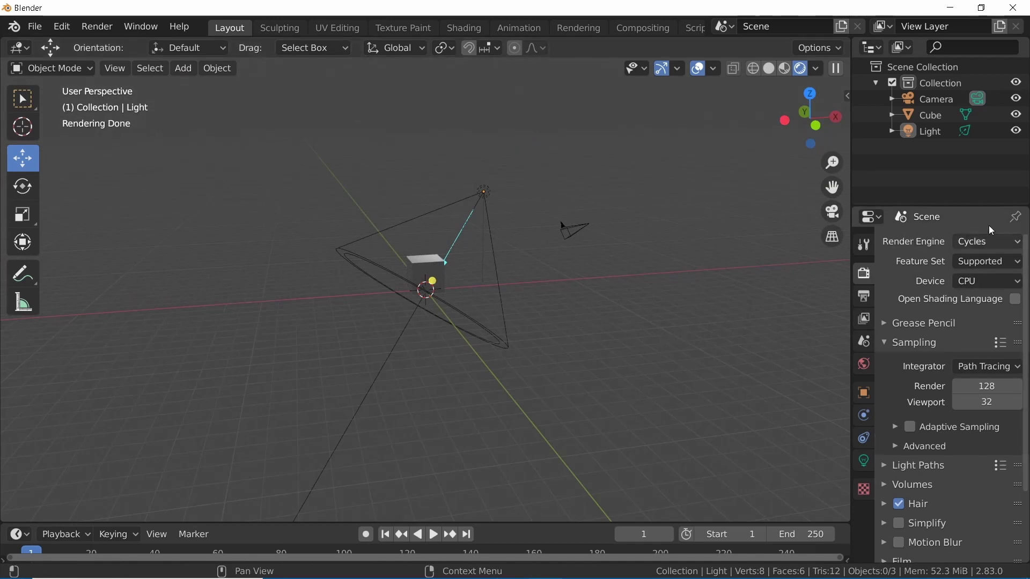
pyautogui.scroll(-4, 993, 445)
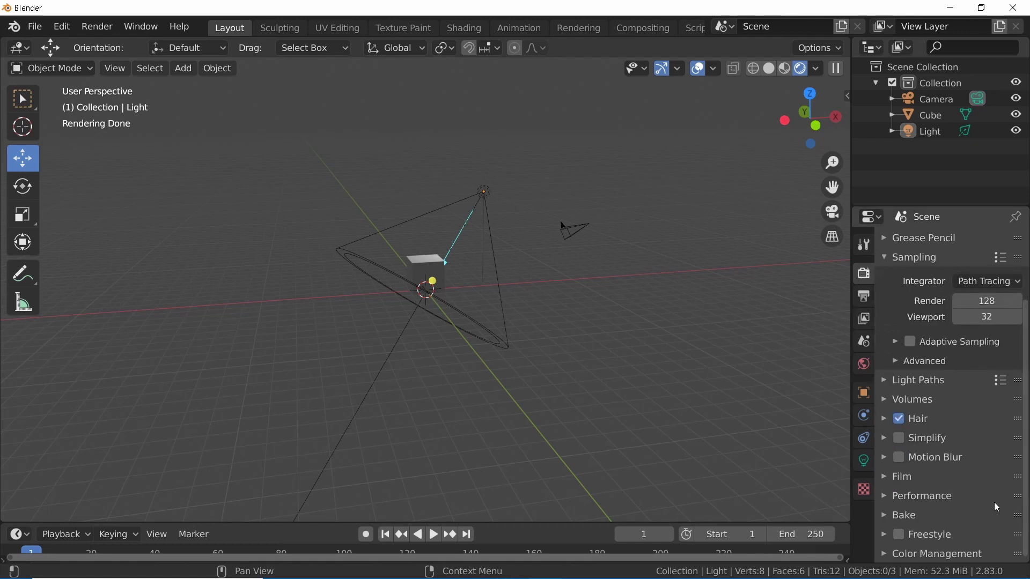
pyautogui.click(886, 384)
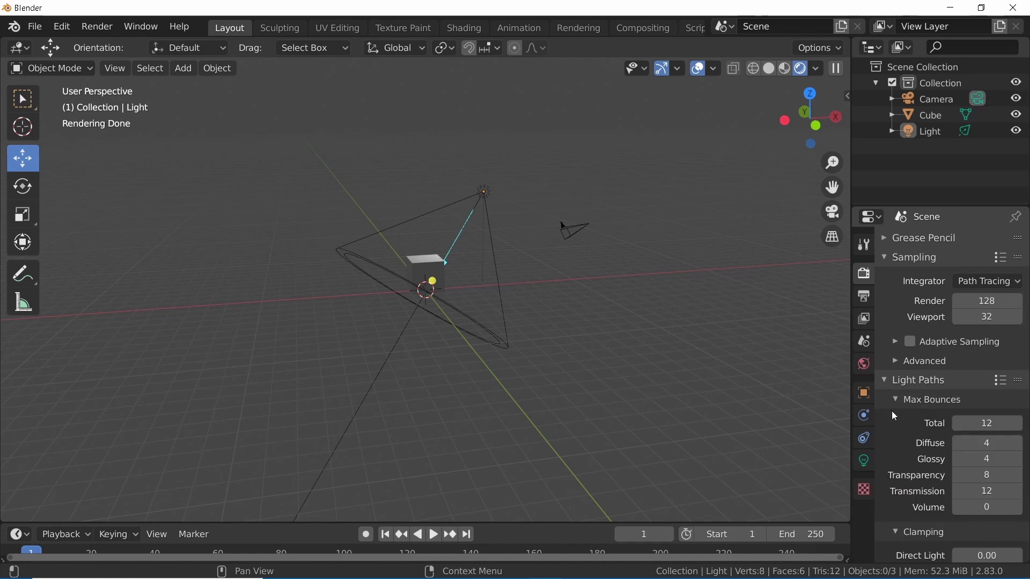
pyautogui.scroll(-2, 891, 411)
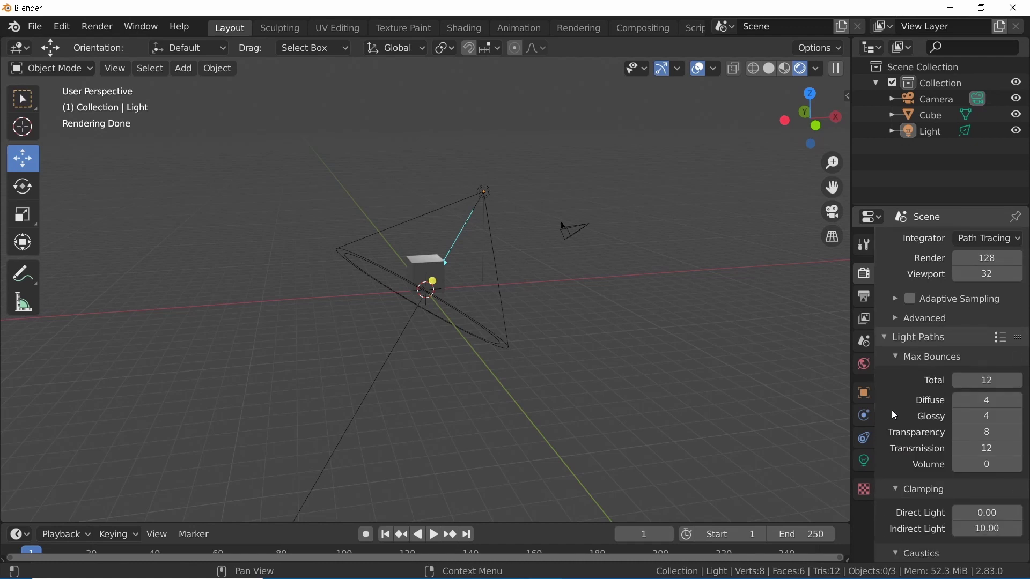
# Try much higher total max bounces, such as 841, 1018 and 979, and undo the changes
pyautogui.click(989, 381)
pyautogui.write('1024')
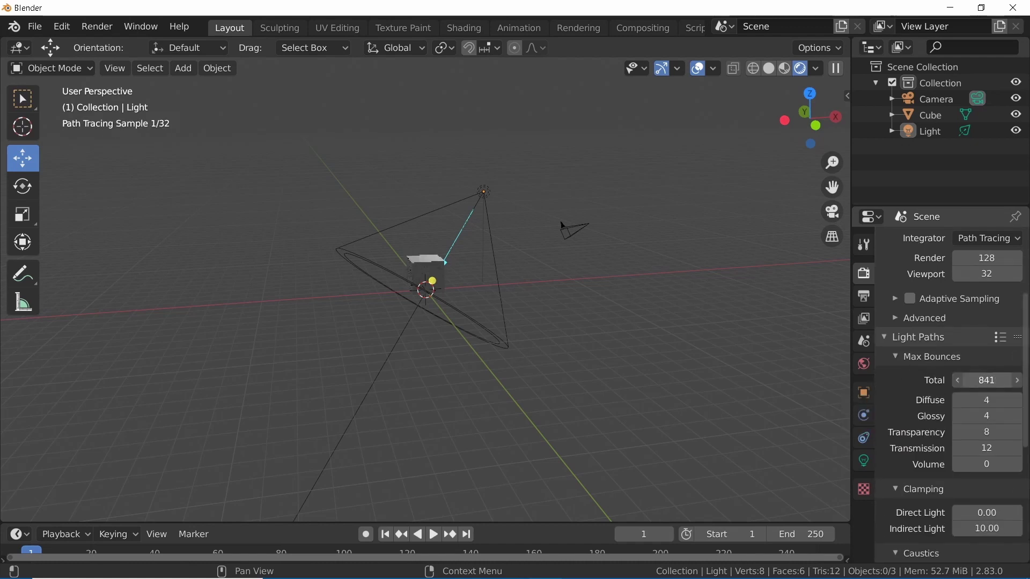
pyautogui.press('Return')
pyautogui.moveTo(990, 381); pyautogui.dragTo(981, 381)
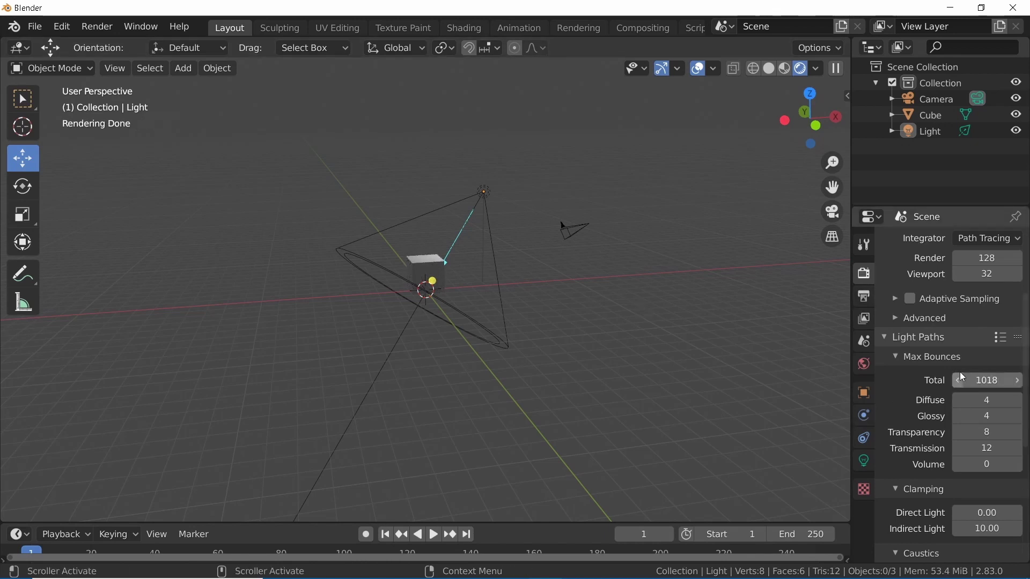
pyautogui.moveTo(990, 381)
pyautogui.mouseDown()
pyautogui.moveTo(976, 380)
pyautogui.moveTo(984, 381)
pyautogui.mouseUp()
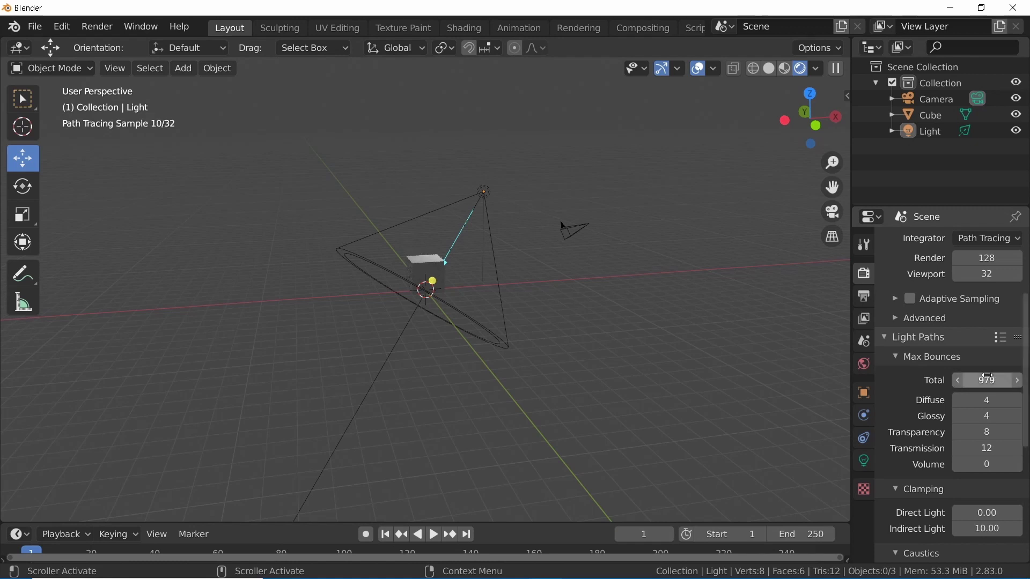
pyautogui.hotkey('ctrl', 'z')
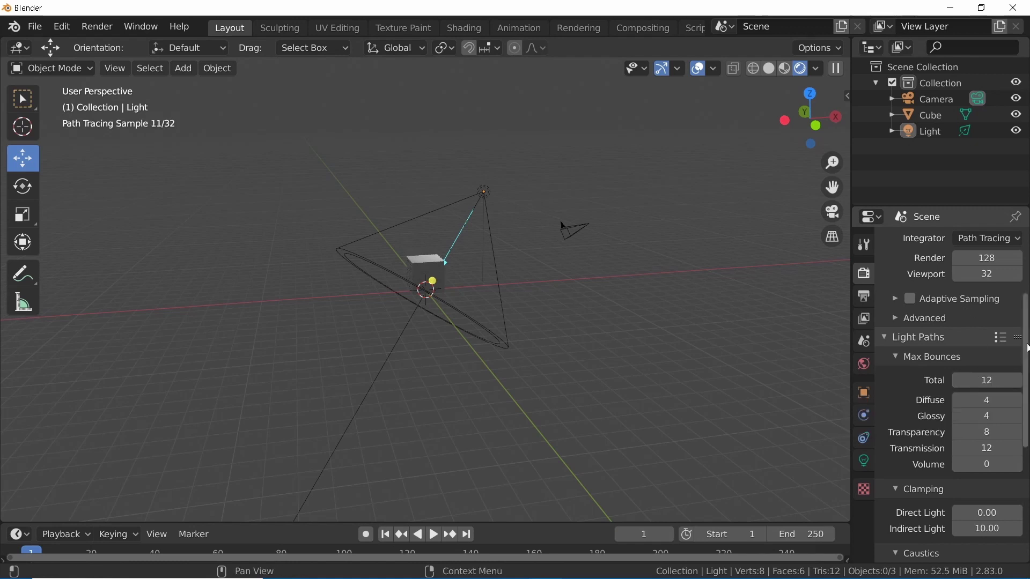
# Bring up the Notepad notes again and highlight the line "GPU"
pyautogui.moveTo(493, 572)
pyautogui.click(645, 566)
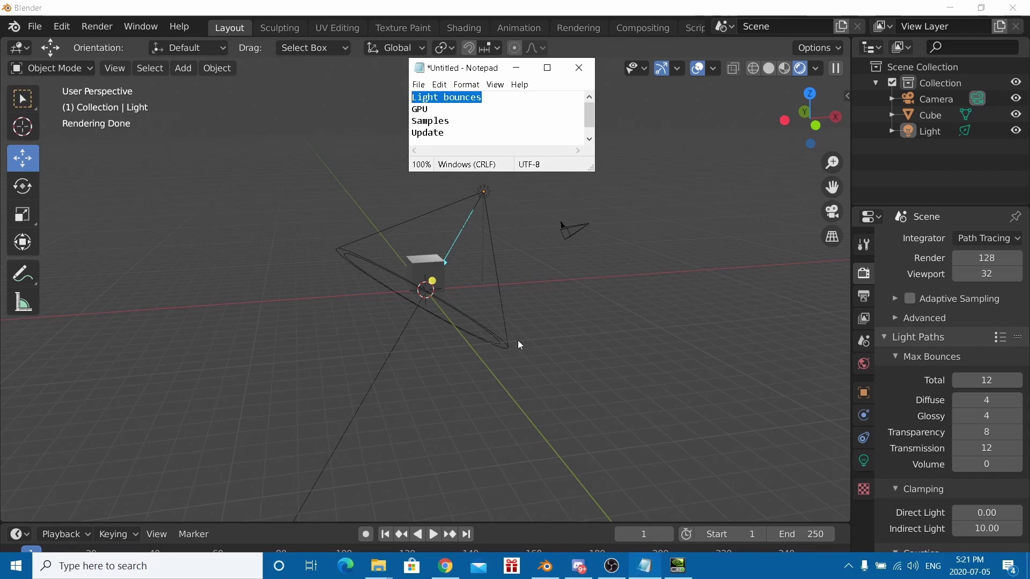
pyautogui.moveTo(441, 110); pyautogui.dragTo(411, 112)
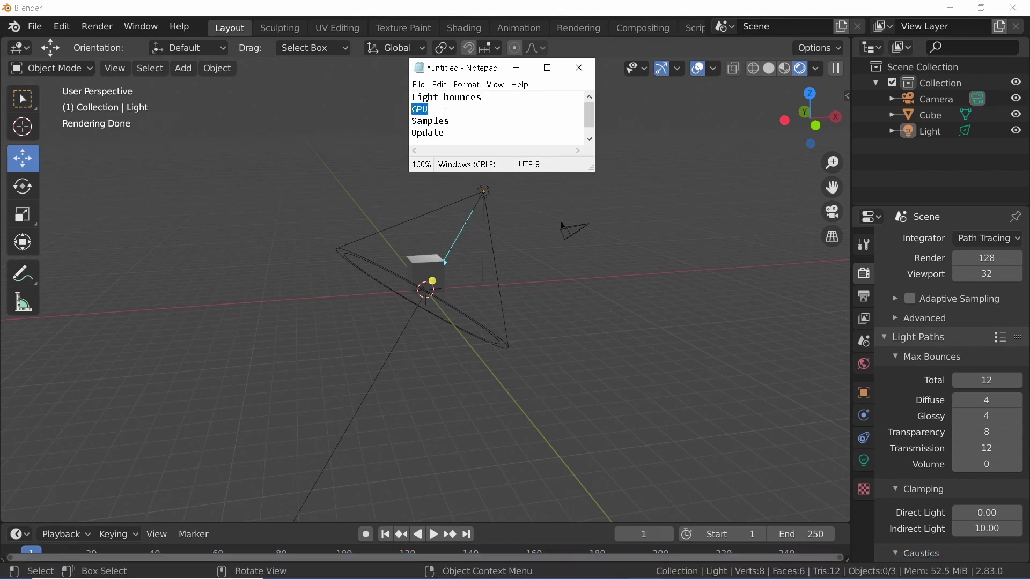
# In Blender's system preferences, disable and re-enable the GeForce GTX 1050 as a CUDA render device, and close the preferences
pyautogui.click(126, 87)
pyautogui.click(62, 27)
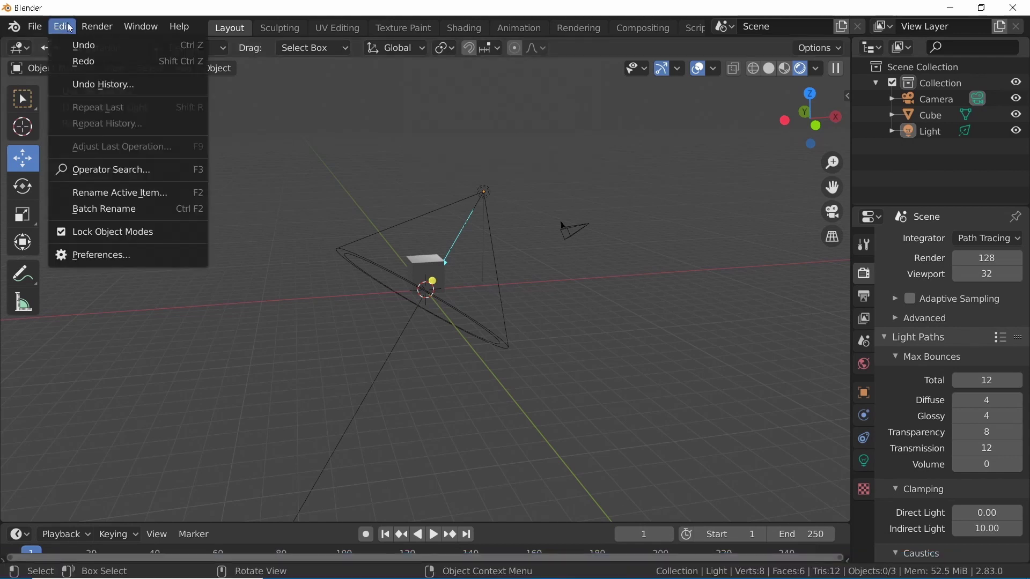
pyautogui.click(92, 247)
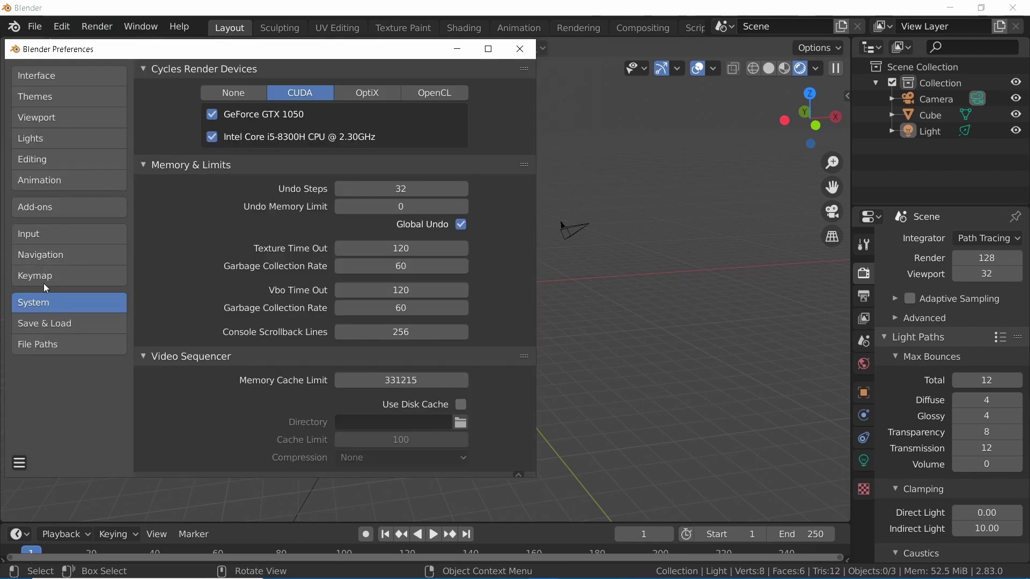
pyautogui.click(212, 114)
pyautogui.click(212, 115)
pyautogui.click(520, 49)
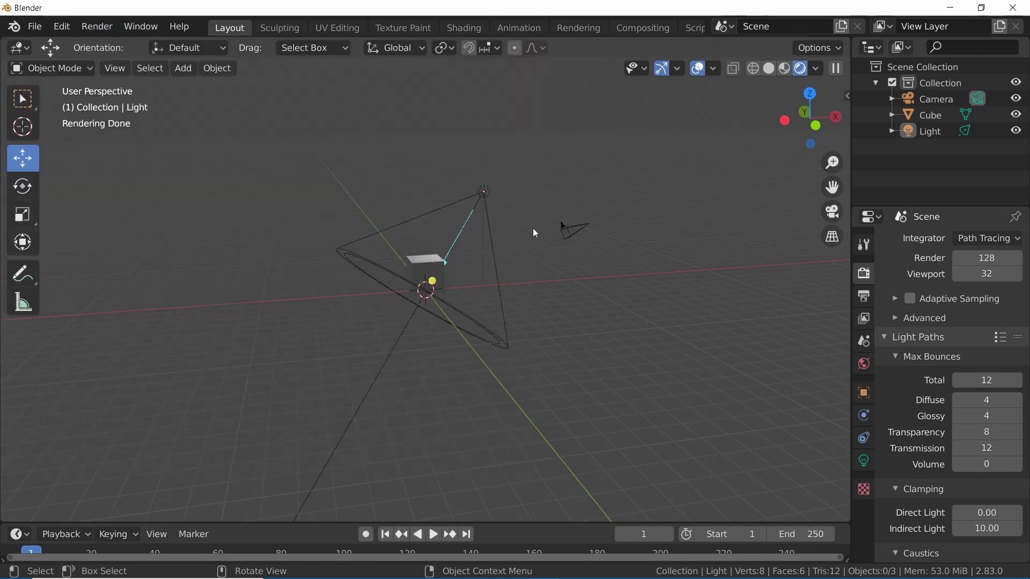
# Return to the Notepad notes and highlight the line "Samples"
pyautogui.click(645, 566)
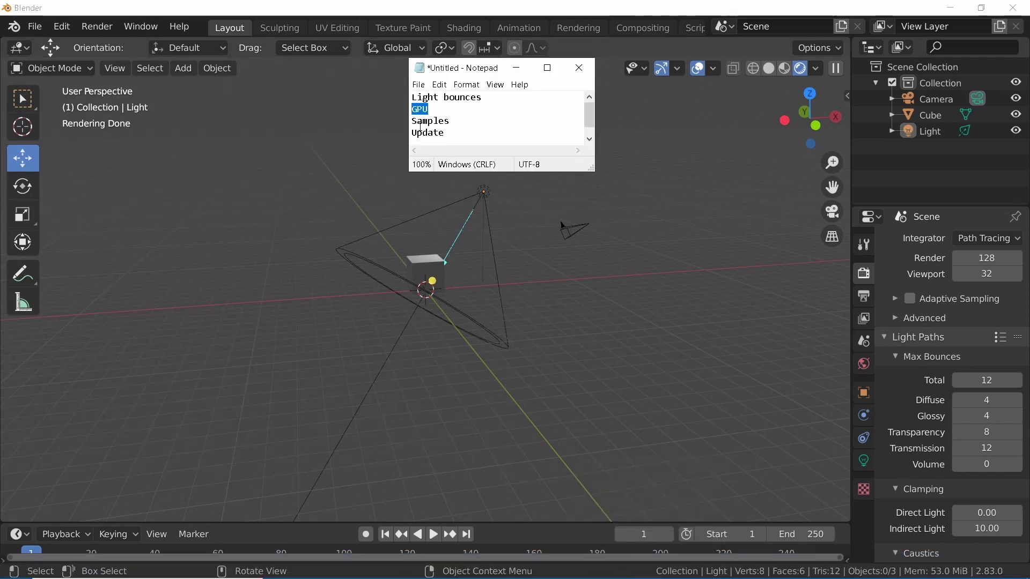
pyautogui.moveTo(452, 121); pyautogui.dragTo(412, 121)
# Switch back to Blender and open the Cycles render sample count for editing
pyautogui.click(575, 313)
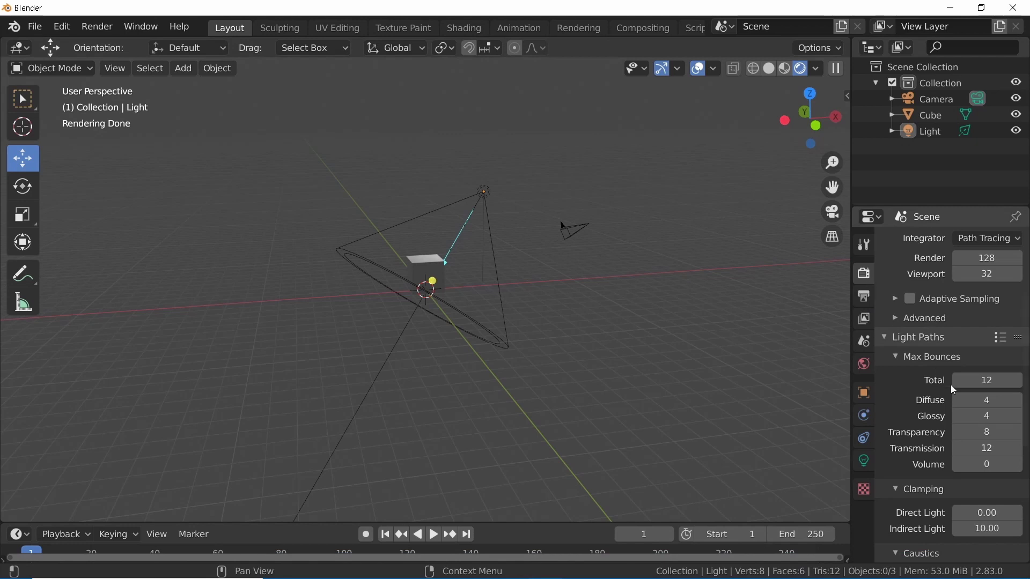
pyautogui.scroll(5, 952, 385)
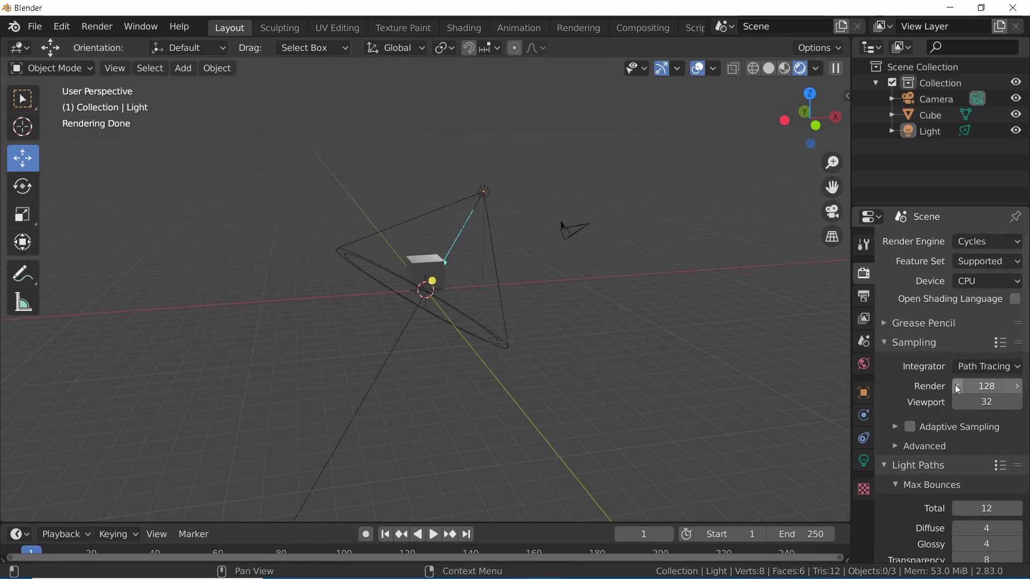
pyautogui.click(991, 386)
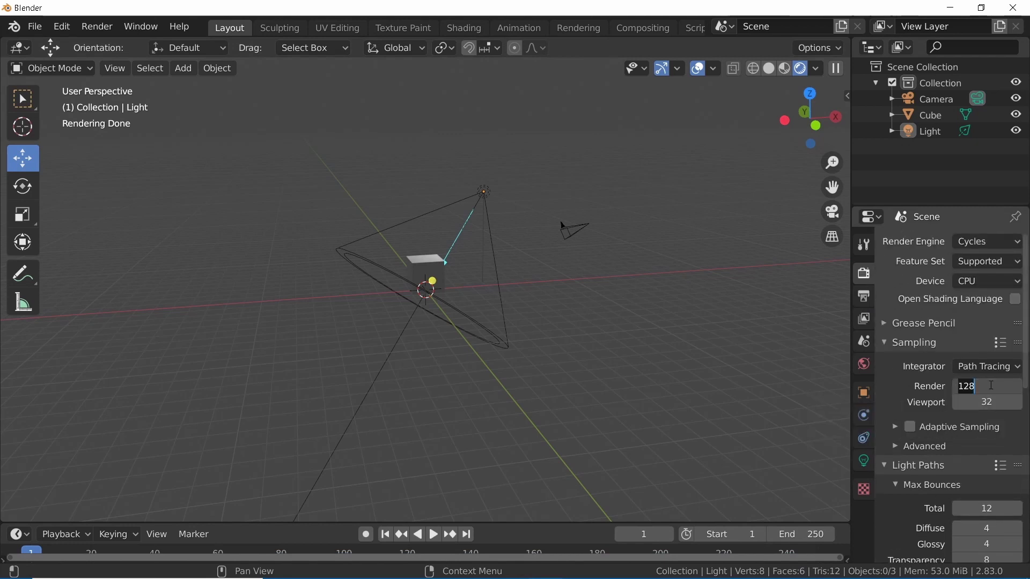